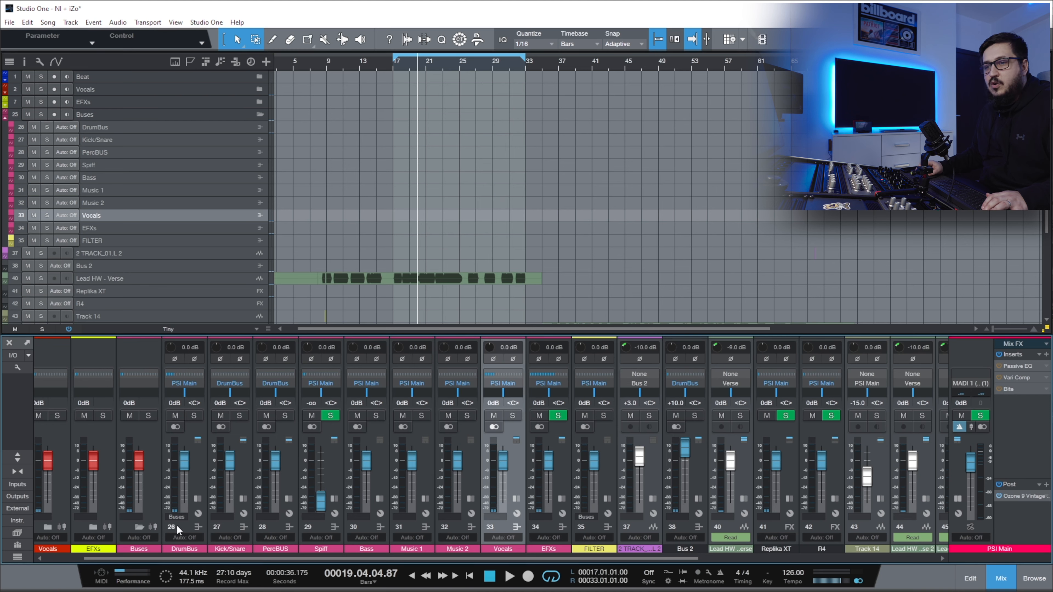
Open the Passive EQ and Vari Comp inserts of the PSI Main bus and arrange their windows one above the other
{"action": "scroll", "coordinate": [666, 277], "scroll_direction": "down", "scroll_amount": 4}
{"action": "left_click_drag", "start_coordinate": [120, 559], "coordinate": [85, 558]}
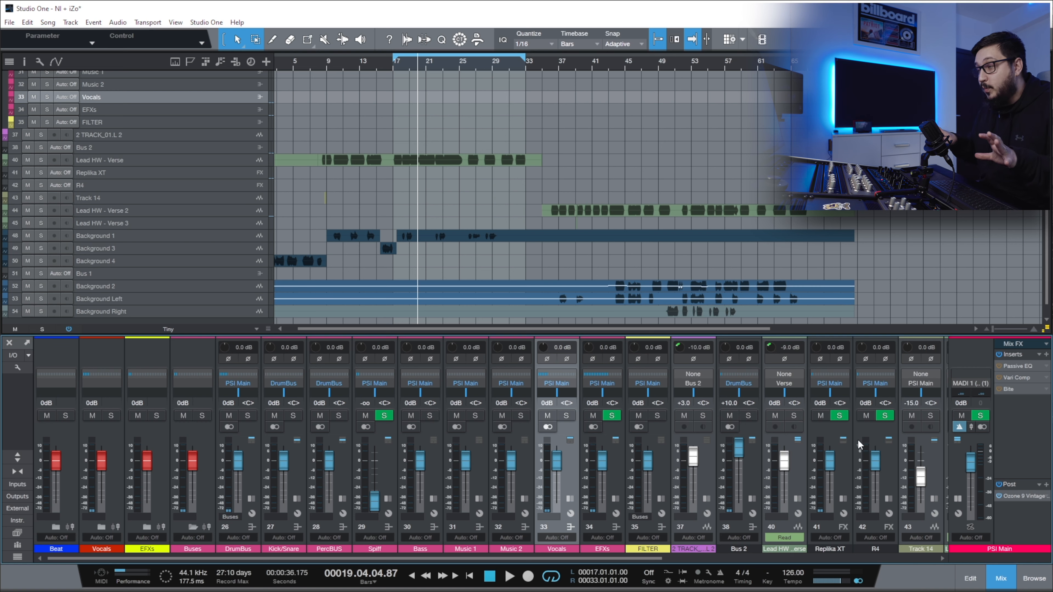
{"action": "left_click", "coordinate": [1008, 365]}
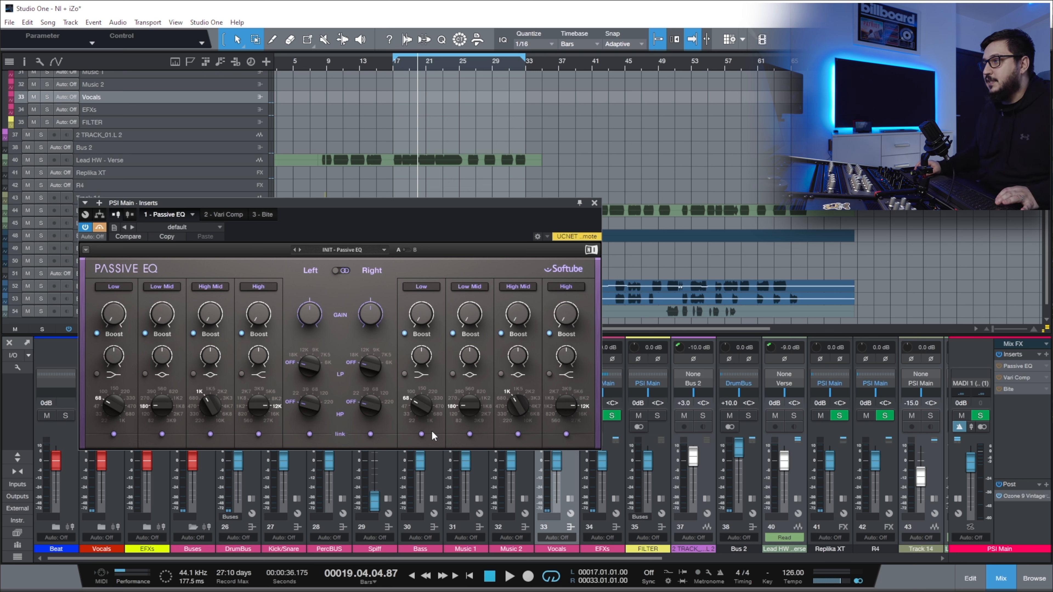
{"action": "left_click_drag", "start_coordinate": [556, 204], "coordinate": [541, 267]}
{"action": "double_click", "coordinate": [1018, 378]}
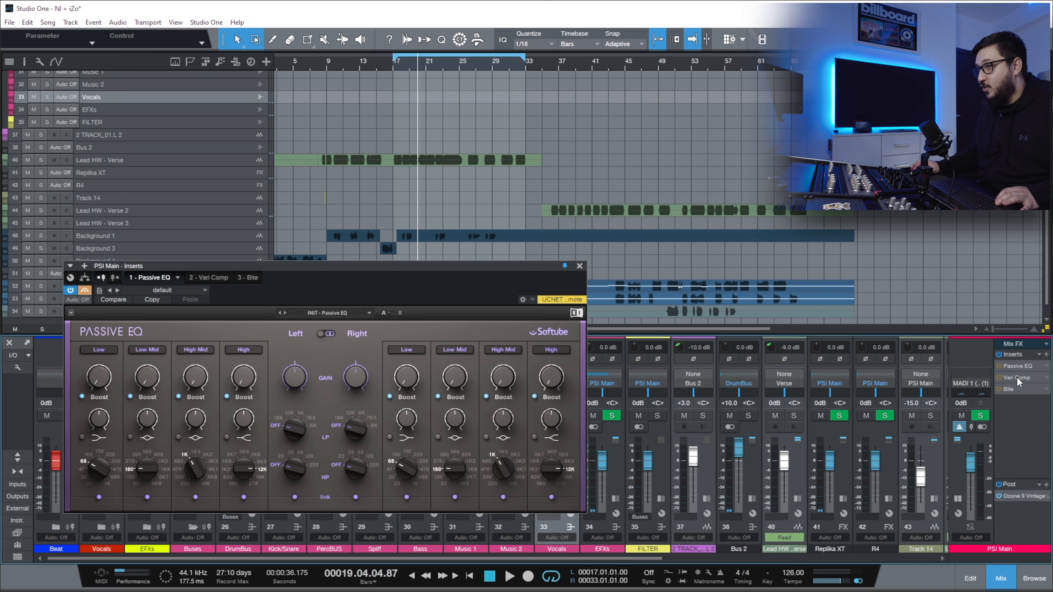
{"action": "left_click", "coordinate": [617, 127]}
{"action": "left_click_drag", "start_coordinate": [702, 118], "coordinate": [465, 92]}
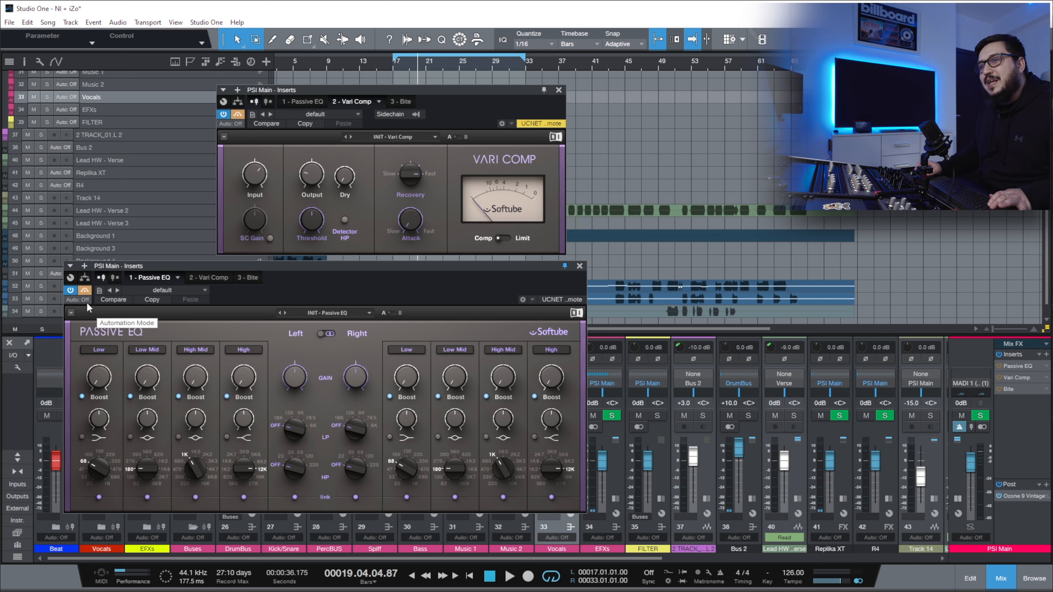
Take Passive EQ out of bypass and audition a High Mid boost of 18.30 at 10 kHz during playback
{"action": "left_click", "coordinate": [84, 290]}
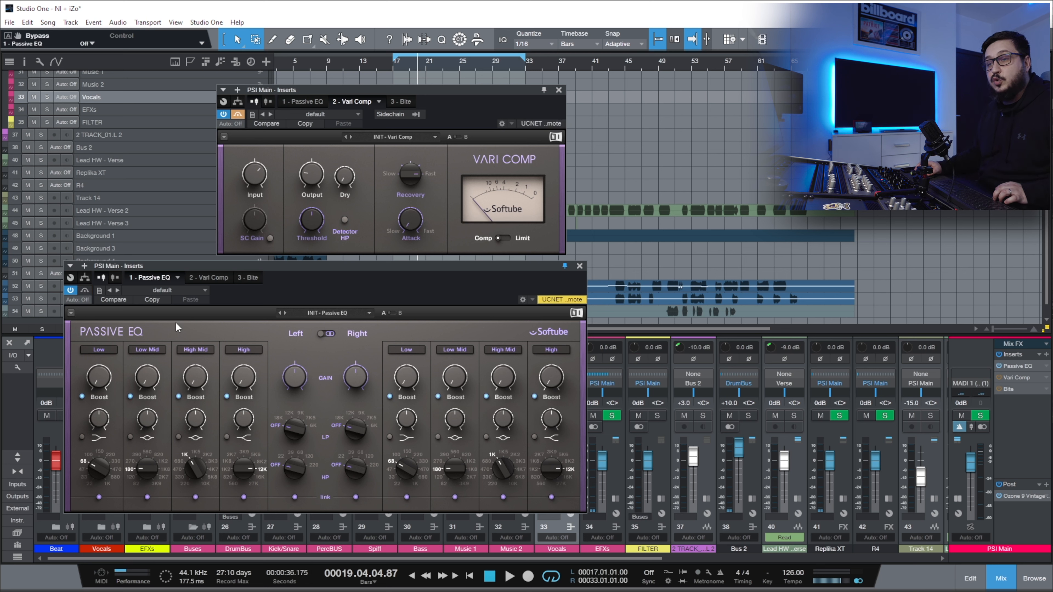
{"action": "left_click_drag", "start_coordinate": [195, 420], "coordinate": [200, 420]}
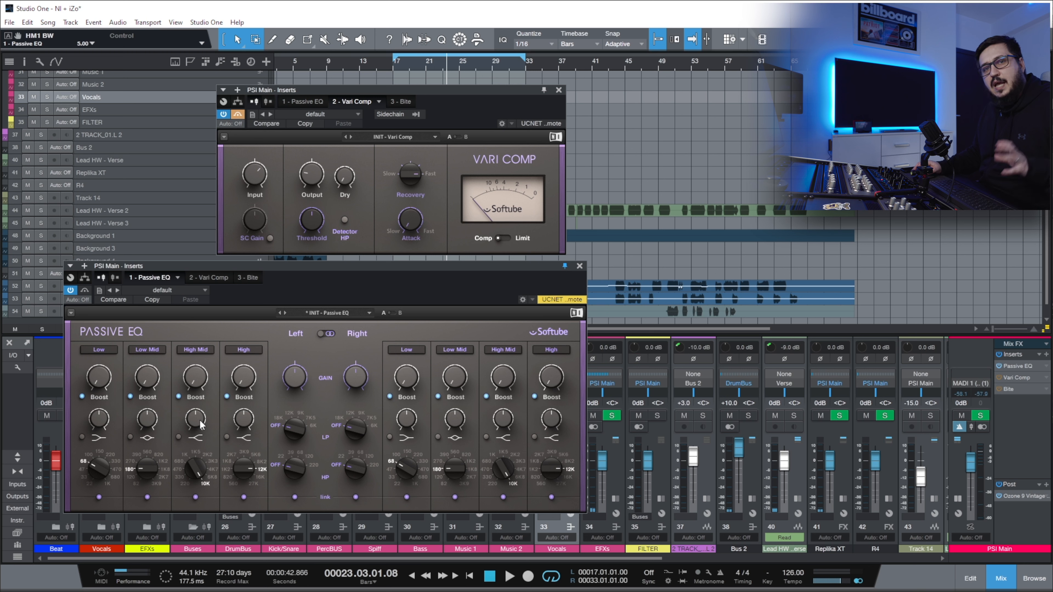
{"action": "left_click", "coordinate": [208, 476]}
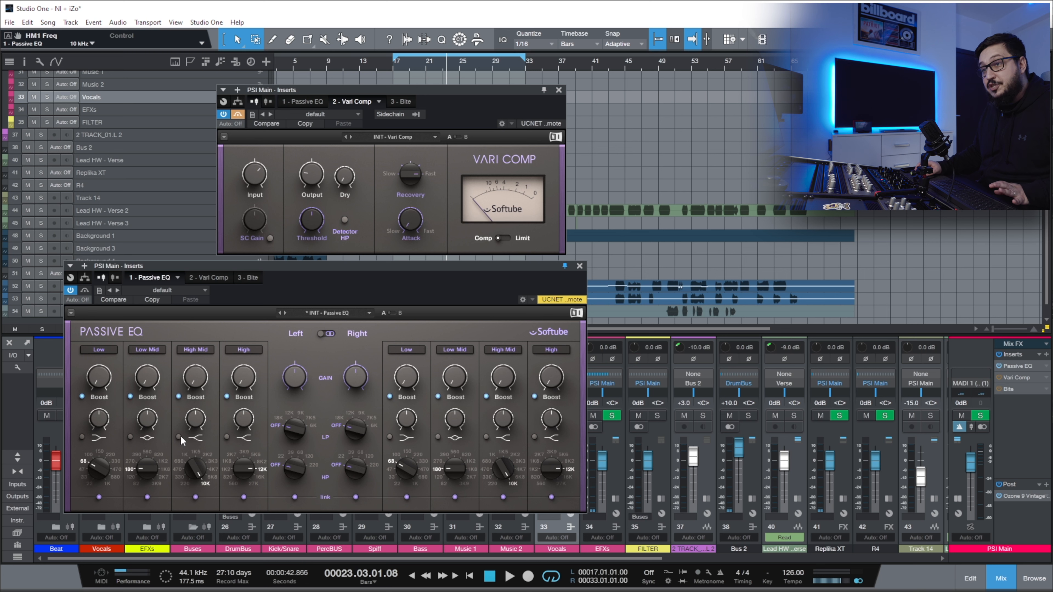
{"action": "left_click_drag", "start_coordinate": [194, 388], "coordinate": [199, 363]}
{"action": "key", "text": "space"}
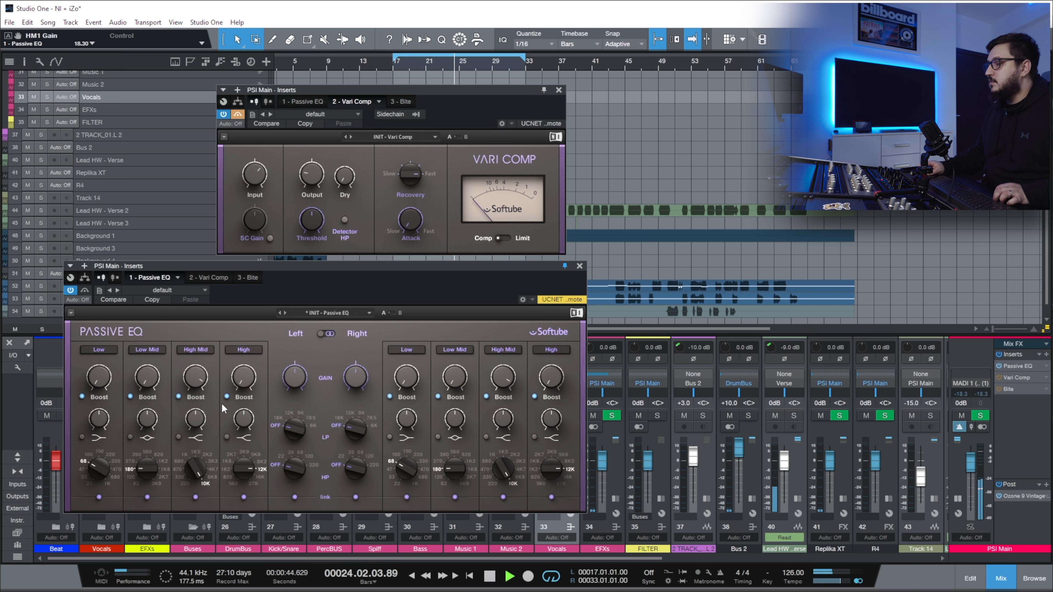
Set Passive EQ's High Mid bandwidth to 0.00 and its boost to 5.80, comparing the sound against bypass
{"action": "left_click", "coordinate": [204, 416]}
{"action": "left_click_drag", "start_coordinate": [205, 416], "coordinate": [203, 431]}
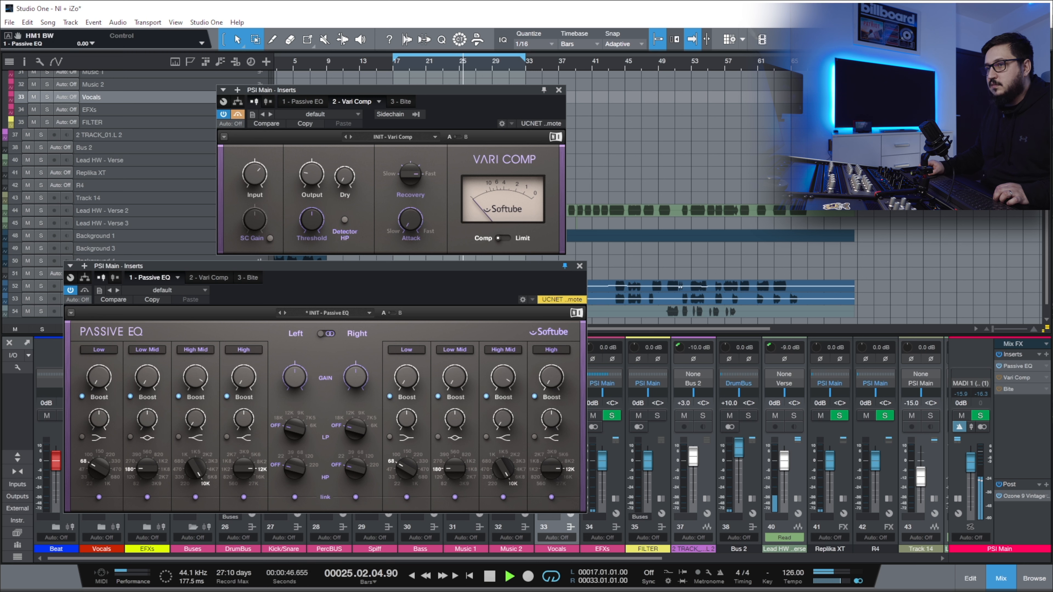
{"action": "left_click_drag", "start_coordinate": [197, 385], "coordinate": [195, 383]}
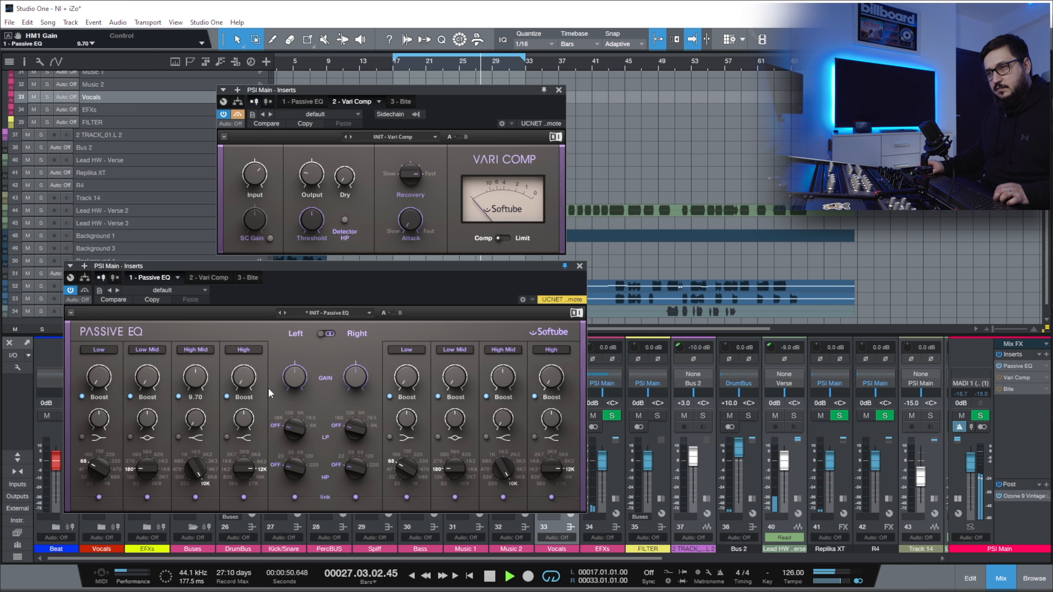
{"action": "left_click", "coordinate": [85, 290]}
{"action": "left_click", "coordinate": [85, 290]}
{"action": "left_click_drag", "start_coordinate": [196, 378], "coordinate": [202, 411]}
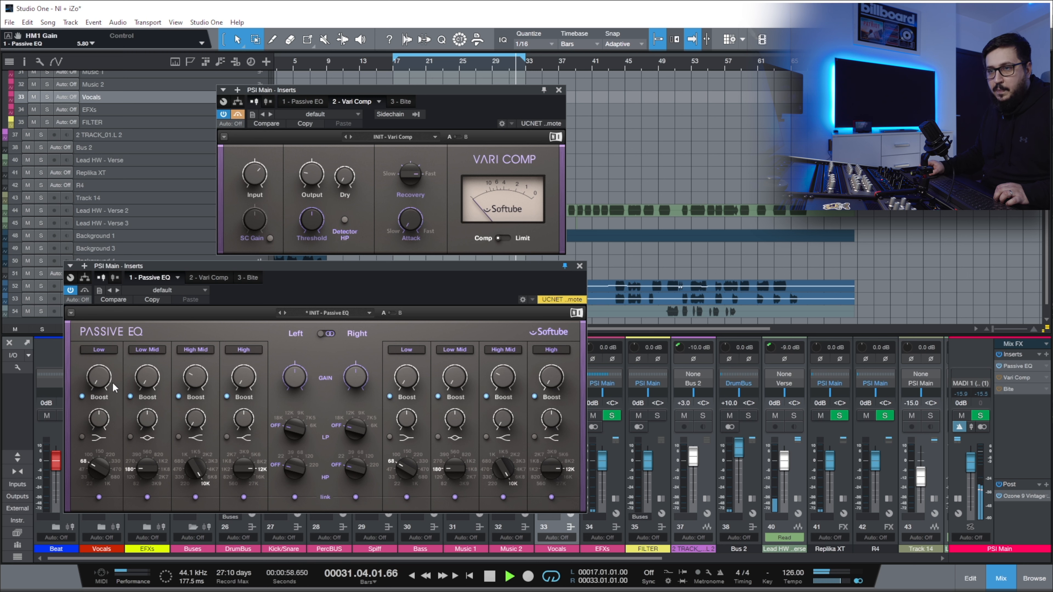
Shape Passive EQ's Low band as a bell at 68 Hz with a bandwidth of 7.45 and a boost of about 1
{"action": "left_click_drag", "start_coordinate": [101, 470], "coordinate": [100, 464]}
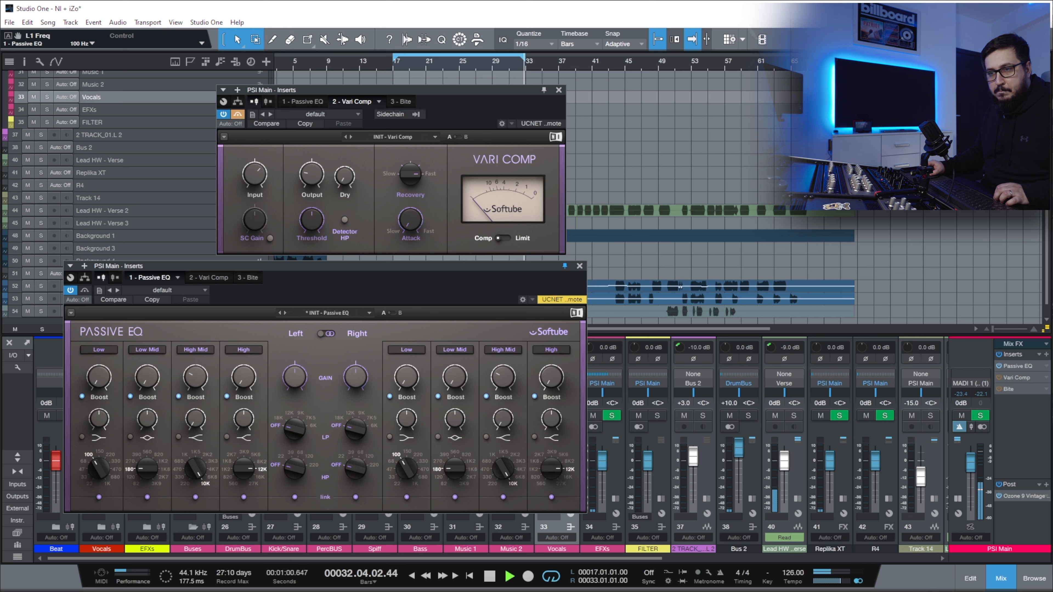
{"action": "left_click_drag", "start_coordinate": [101, 381], "coordinate": [101, 357]}
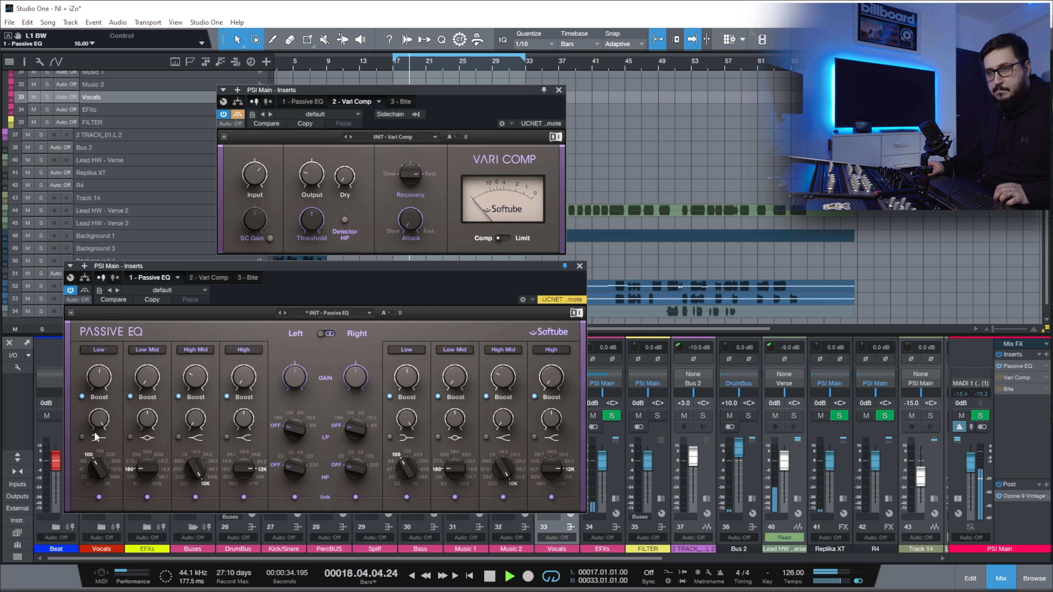
{"action": "left_click", "coordinate": [82, 436]}
{"action": "left_click_drag", "start_coordinate": [104, 419], "coordinate": [104, 424]}
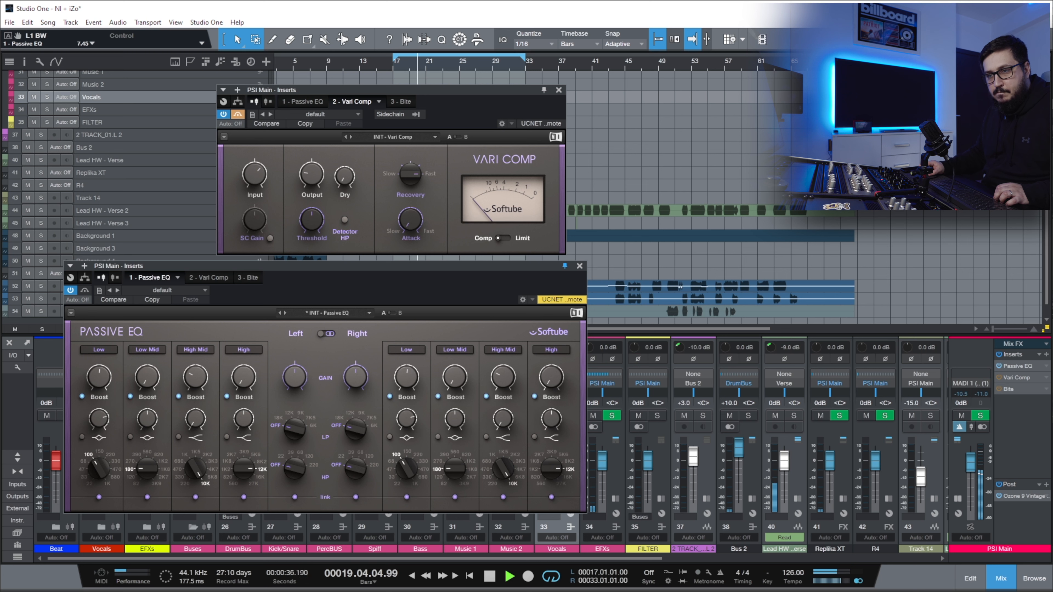
{"action": "left_click_drag", "start_coordinate": [98, 469], "coordinate": [98, 477]}
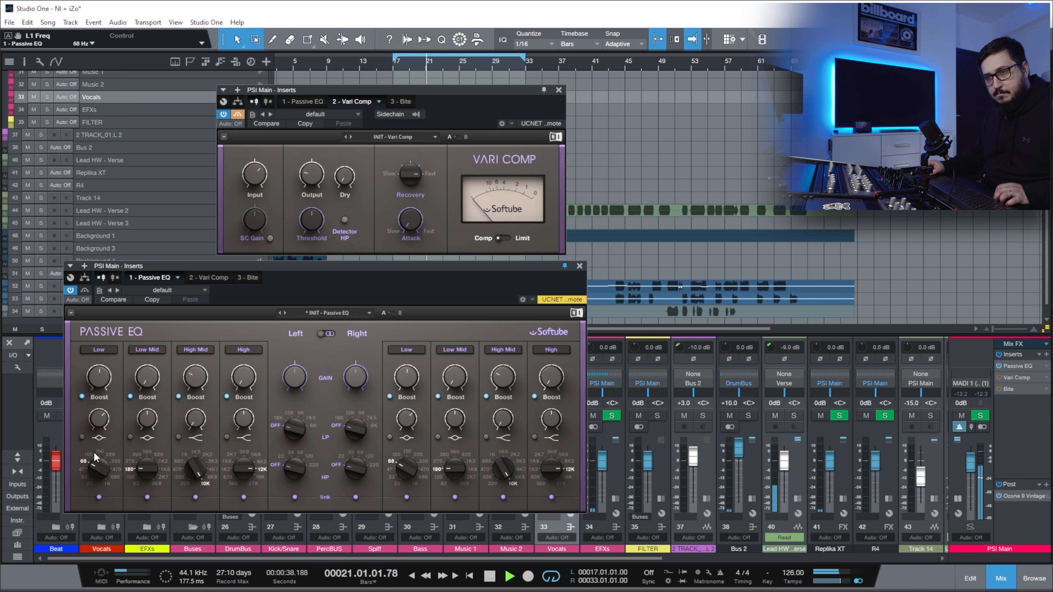
{"action": "left_click_drag", "start_coordinate": [94, 382], "coordinate": [94, 405]}
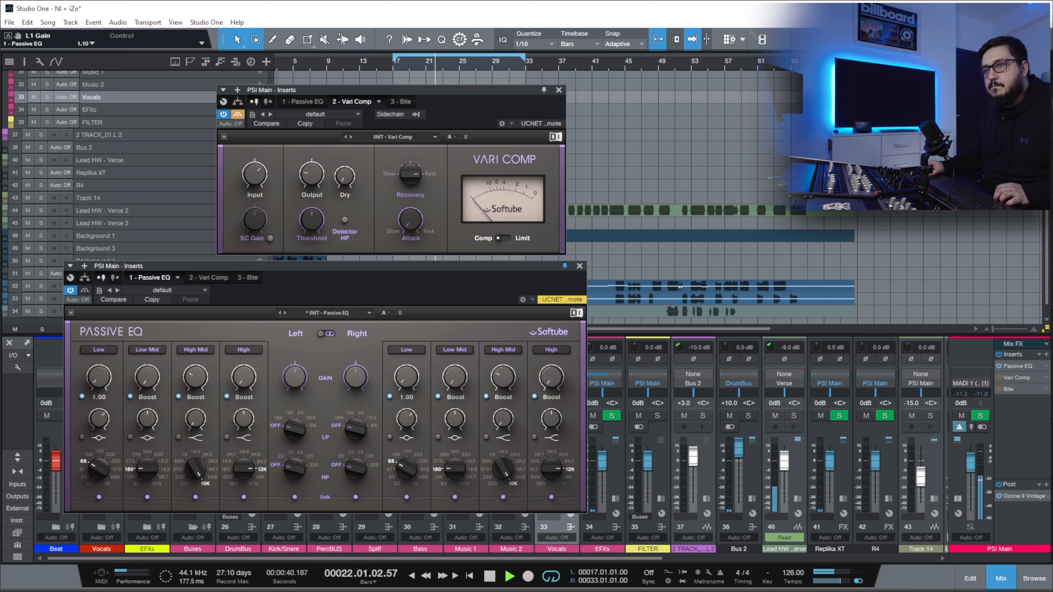
{"action": "left_click", "coordinate": [194, 380]}
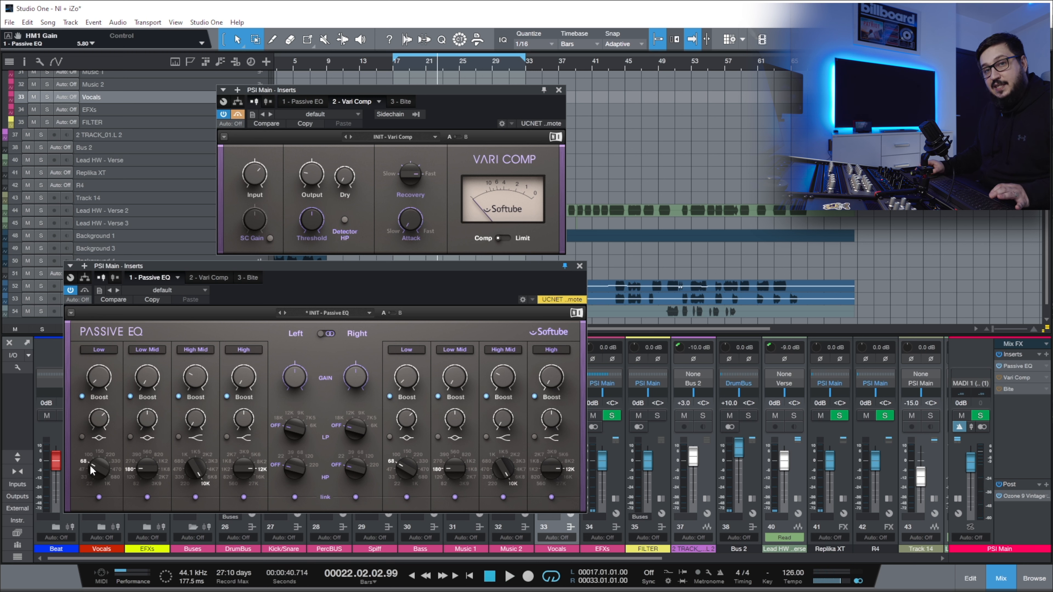
Compare the mix with Passive EQ bypassed and active, and raise the Low band boost to 2.90
{"action": "left_click", "coordinate": [85, 291]}
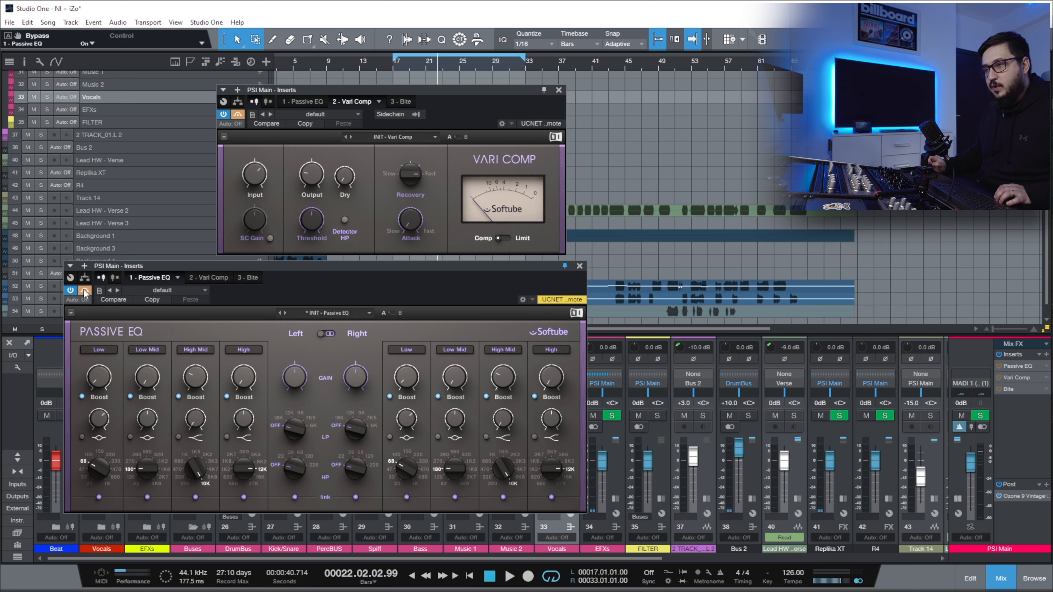
{"action": "key", "text": "space"}
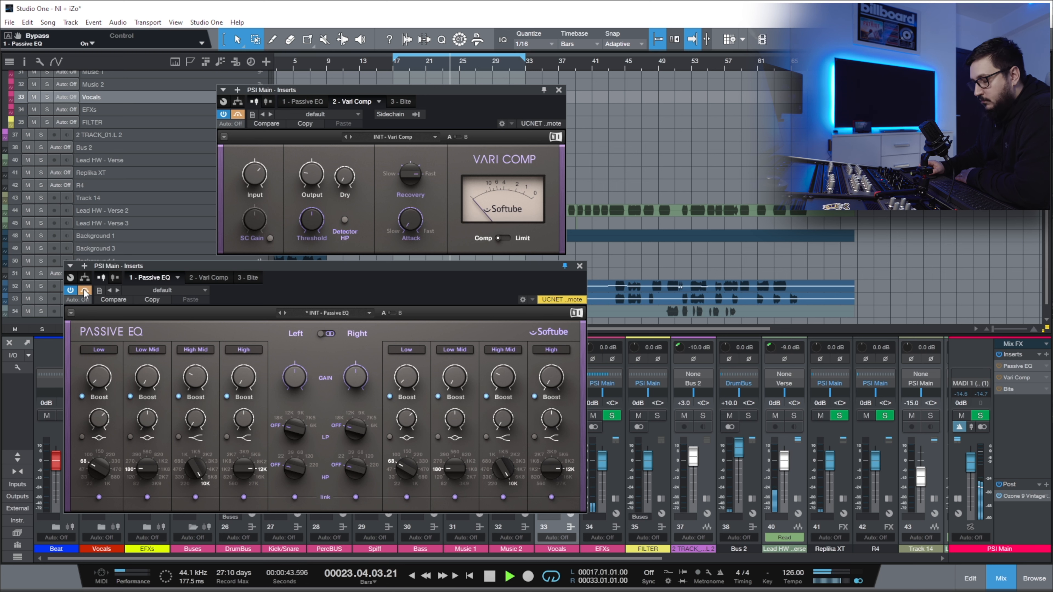
{"action": "left_click", "coordinate": [85, 291]}
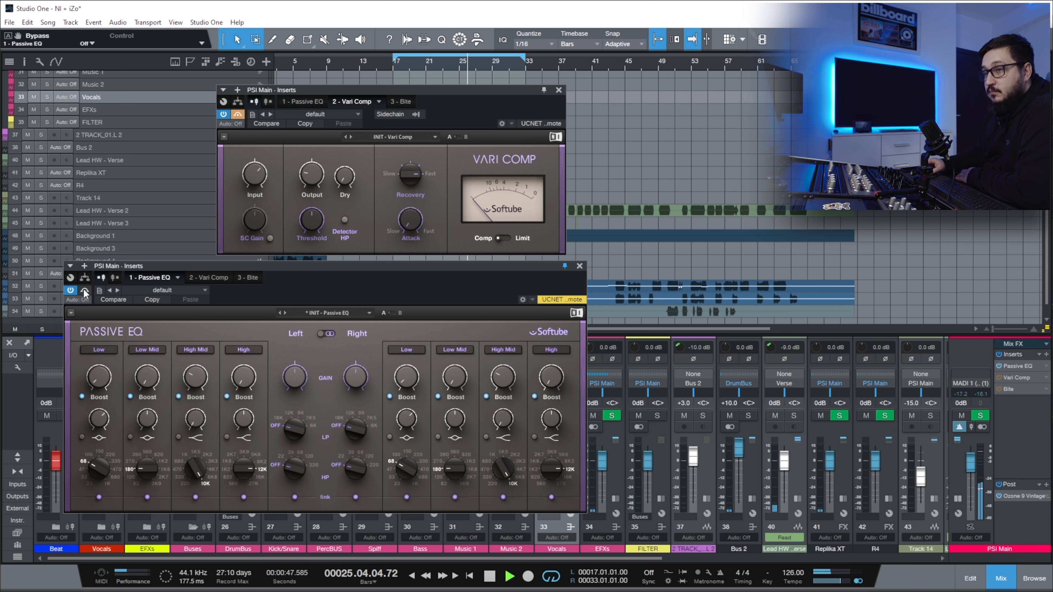
{"action": "left_click_drag", "start_coordinate": [98, 378], "coordinate": [98, 371]}
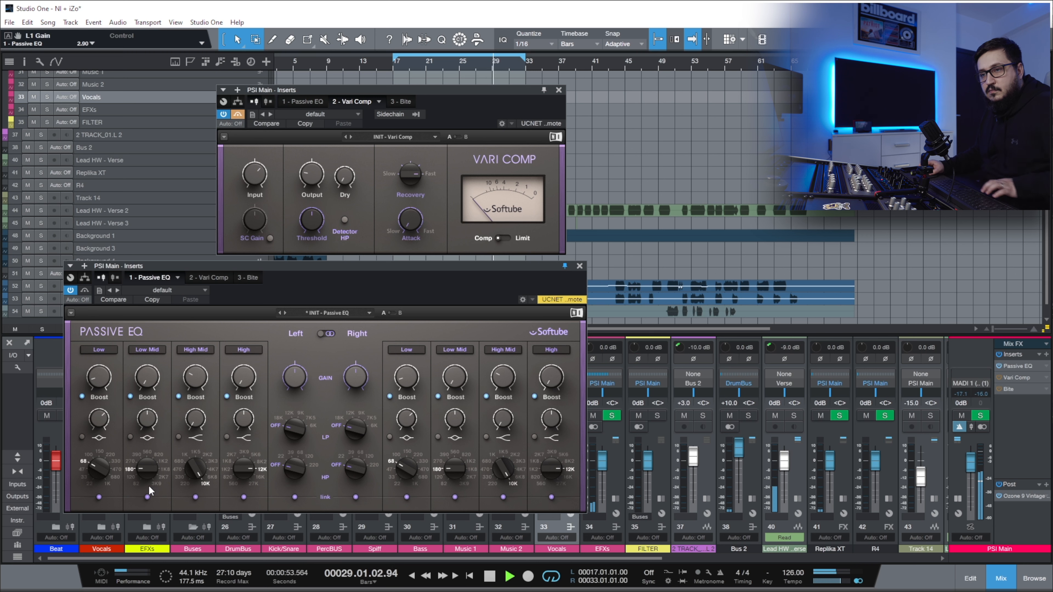
Set Passive EQ's Low Mid frequency to 3.9 kHz, raise that band's boost and resume playback
{"action": "left_click_drag", "start_coordinate": [148, 486], "coordinate": [147, 474]}
{"action": "left_click_drag", "start_coordinate": [147, 419], "coordinate": [147, 415]}
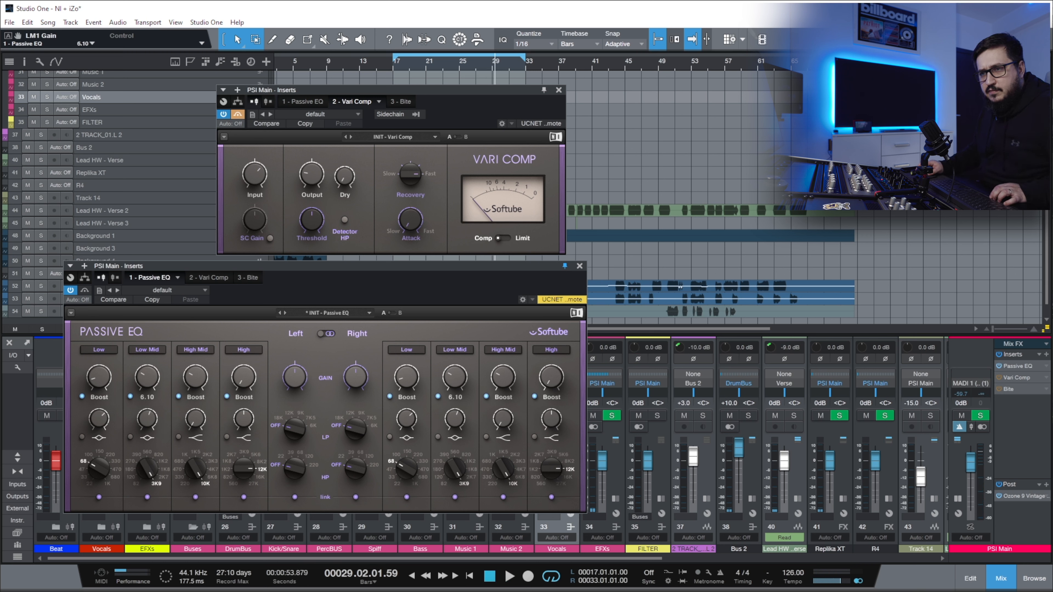
{"action": "left_click_drag", "start_coordinate": [160, 465], "coordinate": [150, 466]}
{"action": "left_click_drag", "start_coordinate": [151, 393], "coordinate": [144, 361]}
{"action": "key", "text": "space"}
Refine the Low Mid band to a bandwidth of 9.05 and a boost of about 7.4, checking it against bypass
{"action": "left_click_drag", "start_coordinate": [146, 469], "coordinate": [147, 461]}
{"action": "left_click_drag", "start_coordinate": [146, 375], "coordinate": [146, 383]}
{"action": "left_click_drag", "start_coordinate": [148, 427], "coordinate": [148, 421]}
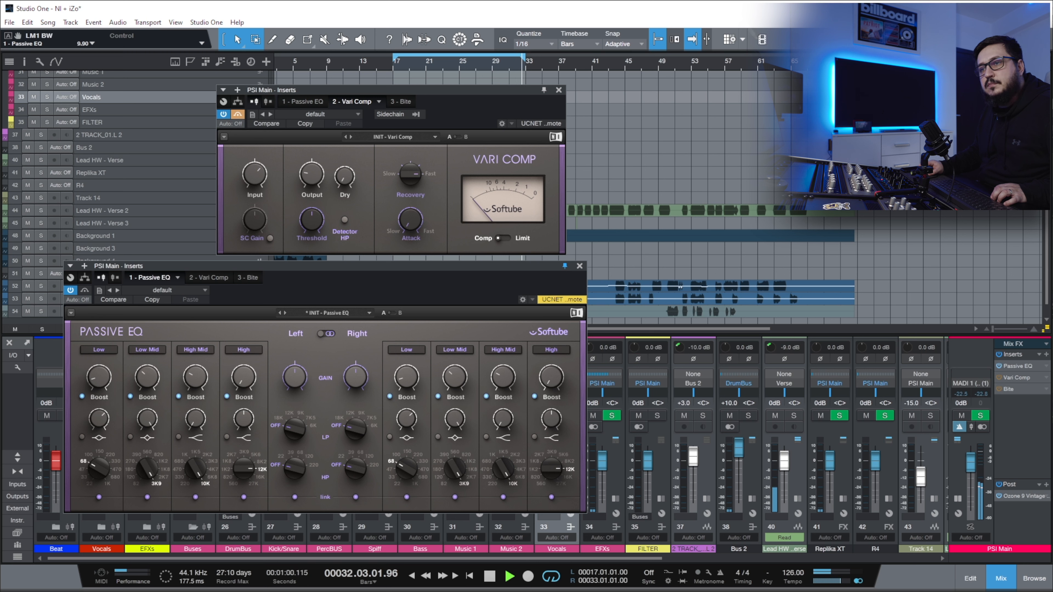
{"action": "left_click_drag", "start_coordinate": [147, 376], "coordinate": [148, 373]}
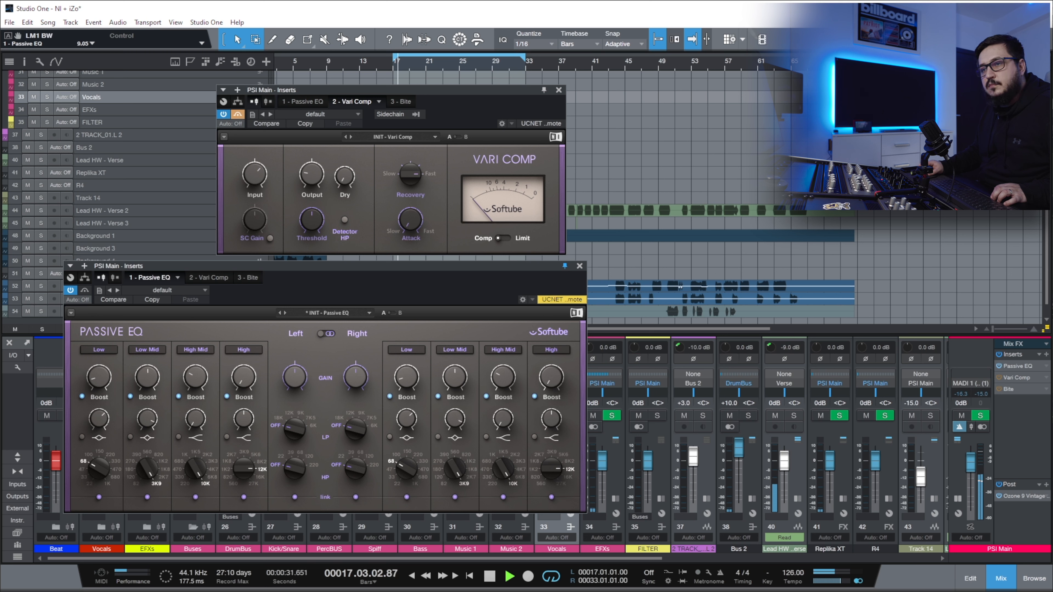
{"action": "left_click_drag", "start_coordinate": [148, 376], "coordinate": [147, 373]}
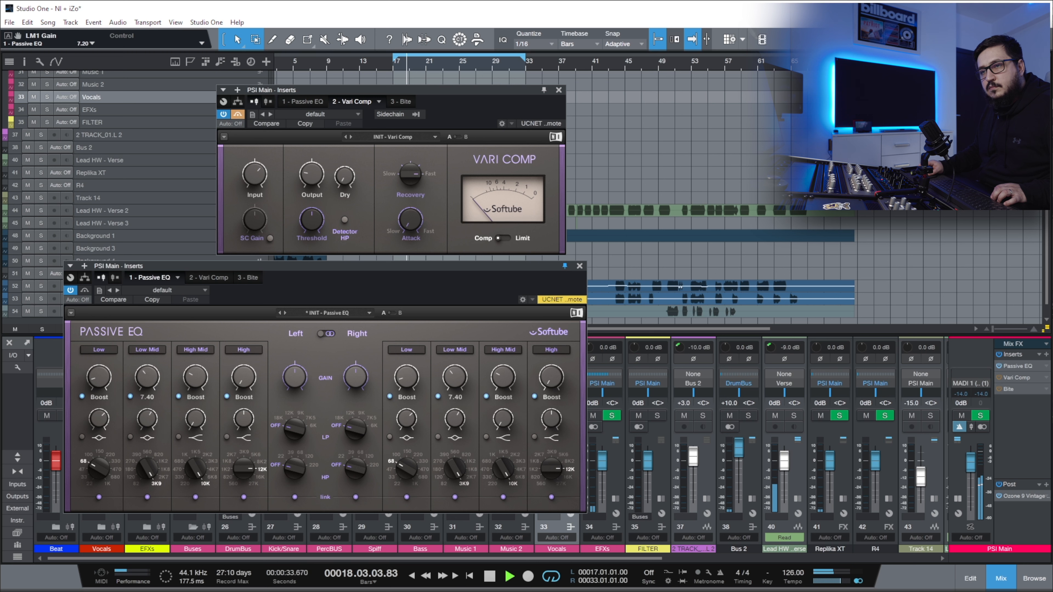
{"action": "left_click", "coordinate": [84, 290]}
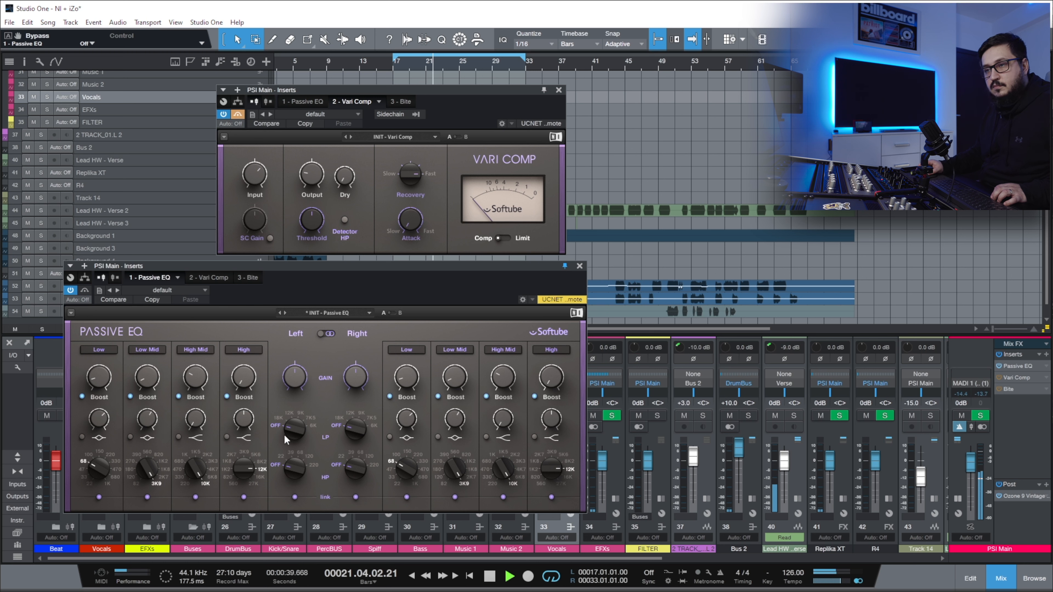
Set Passive EQ's high-pass filter to 22 Hz on both channels, keep the low-pass off and stop playback
{"action": "left_click_drag", "start_coordinate": [292, 441], "coordinate": [290, 436]}
{"action": "left_click_drag", "start_coordinate": [302, 475], "coordinate": [302, 472]}
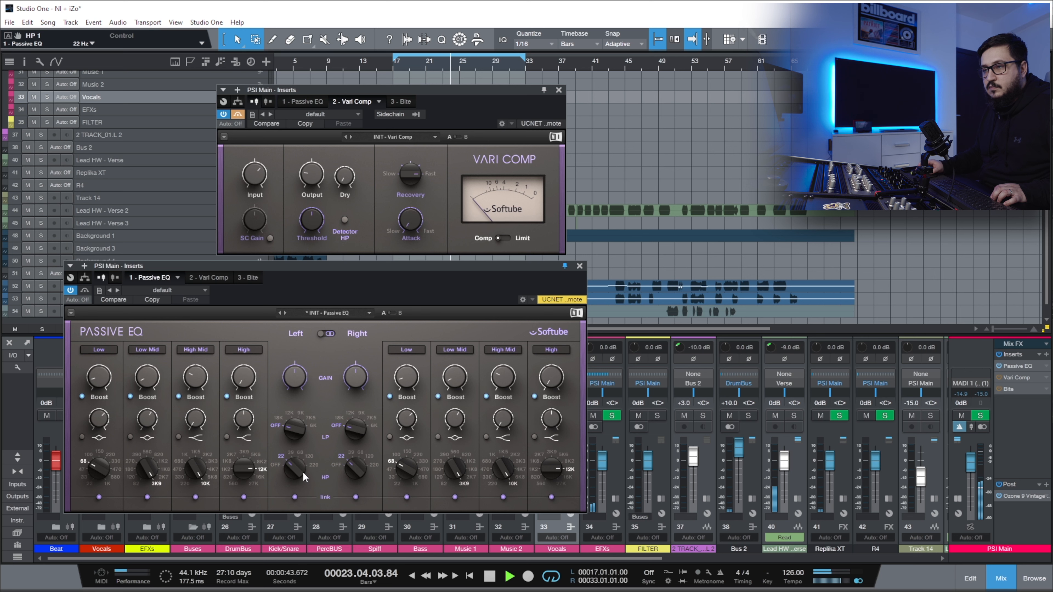
{"action": "key", "text": "space"}
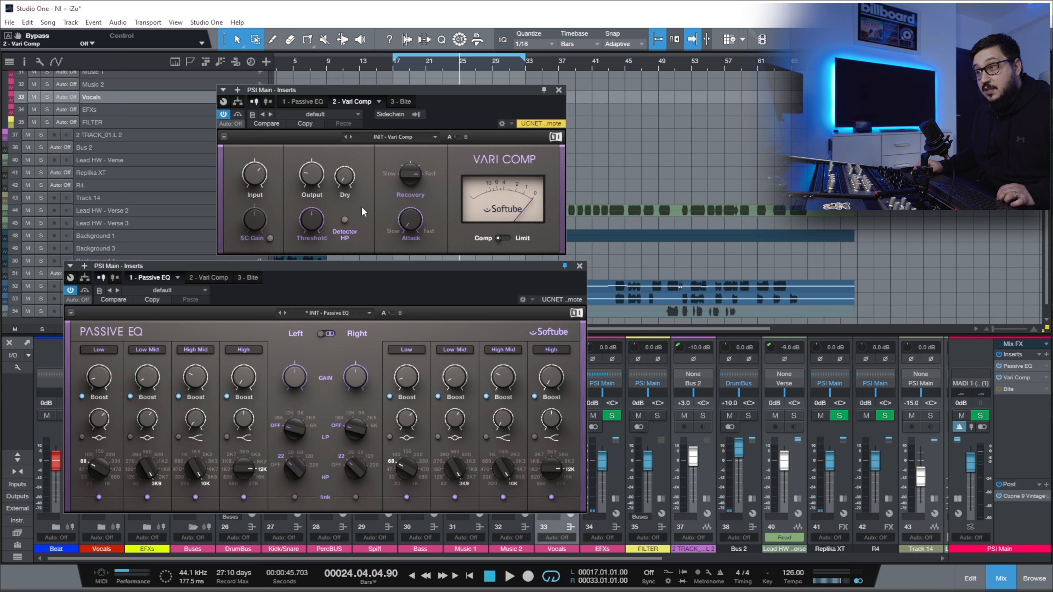
Play the mix through the active Vari Comp, lower its threshold and enable Detector HP
{"action": "key", "text": "space"}
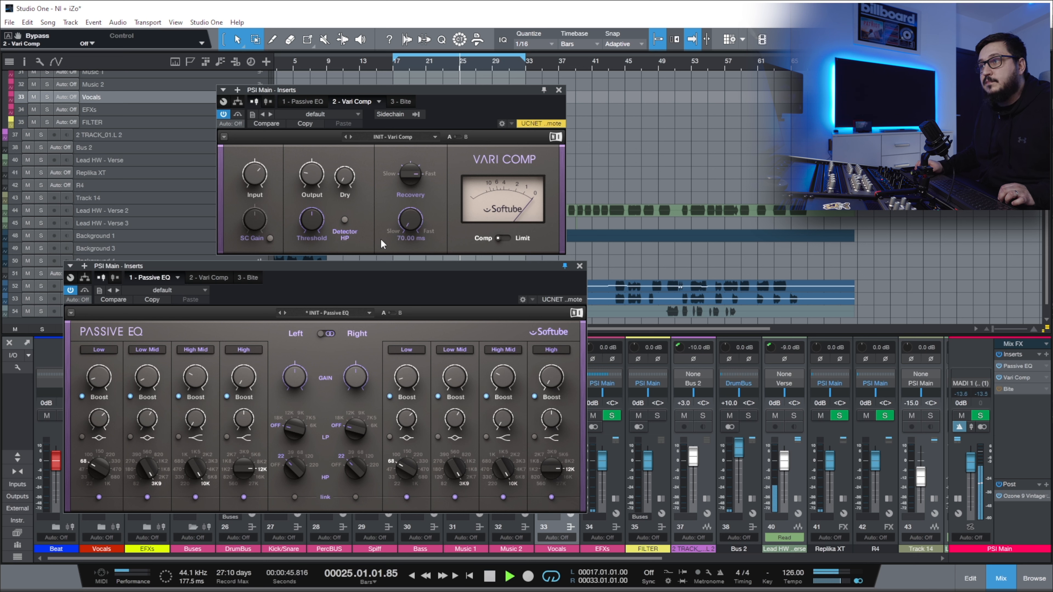
{"action": "left_click", "coordinate": [312, 222]}
{"action": "left_click_drag", "start_coordinate": [313, 222], "coordinate": [312, 238]}
{"action": "left_click", "coordinate": [345, 219]}
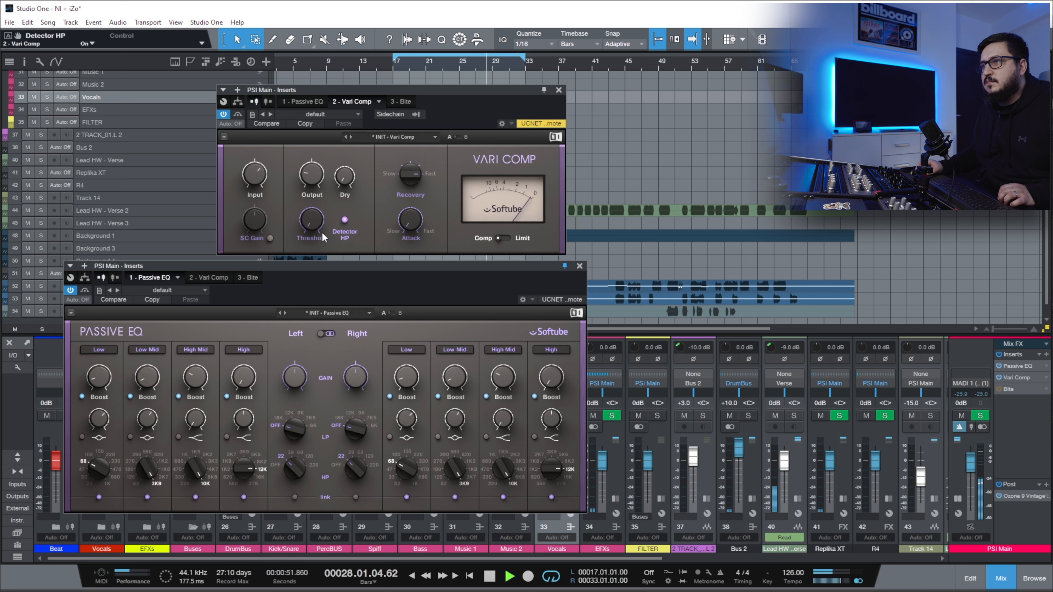
Raise Vari Comp's input, set output to -11.8 dB, attack to about 60 ms and recovery to 400 ms
{"action": "left_click_drag", "start_coordinate": [258, 179], "coordinate": [309, 193]}
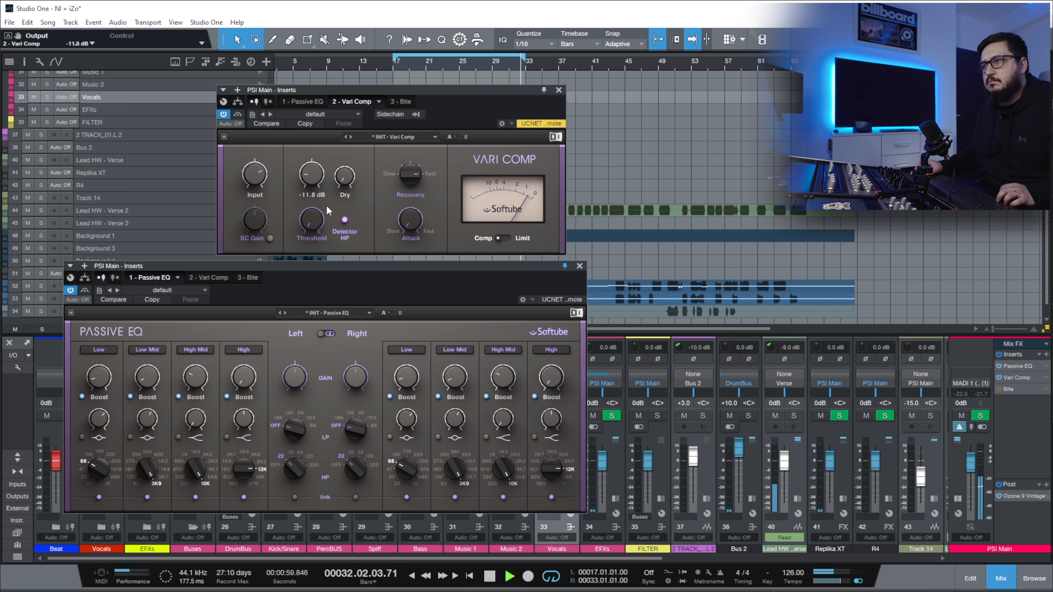
{"action": "left_click_drag", "start_coordinate": [411, 227], "coordinate": [412, 224]}
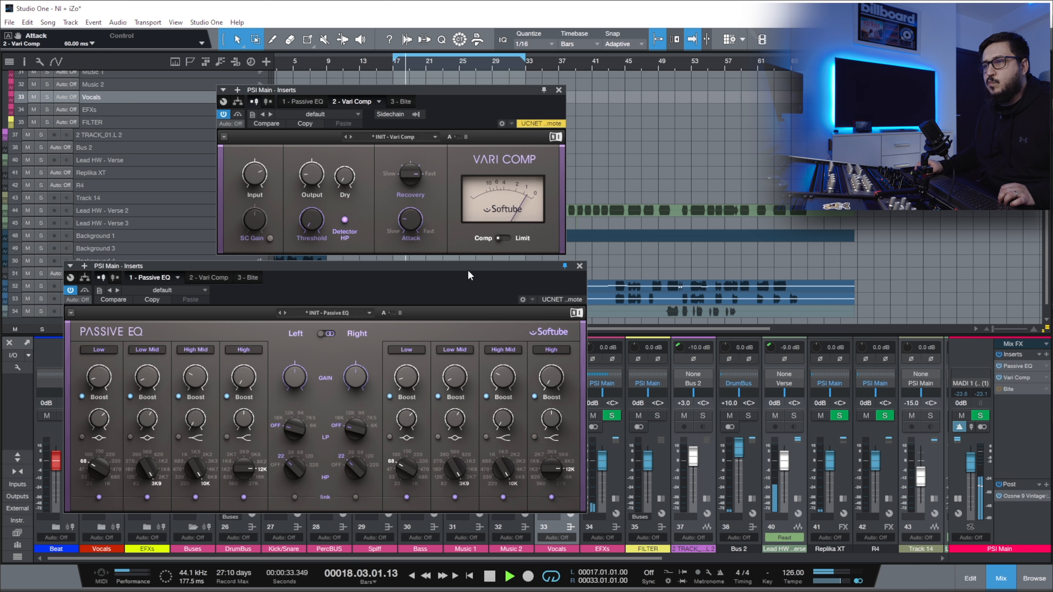
{"action": "left_click_drag", "start_coordinate": [411, 221], "coordinate": [411, 220]}
{"action": "left_click_drag", "start_coordinate": [409, 175], "coordinate": [405, 174]}
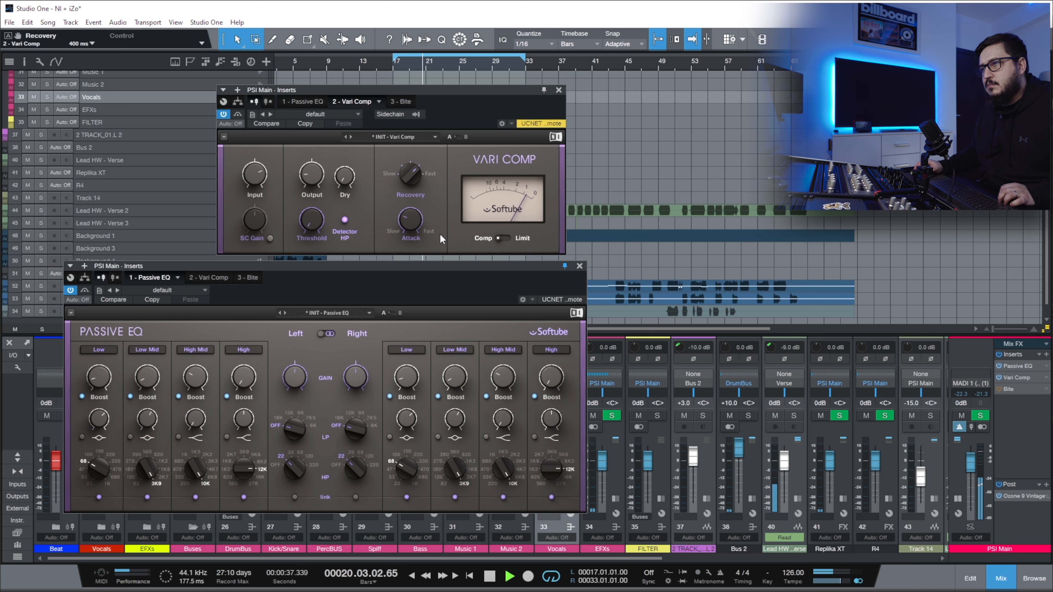
Compare the mix with Vari Comp bypassed, and with all PSI Main inserts switched off and back on
{"action": "left_click", "coordinate": [237, 116]}
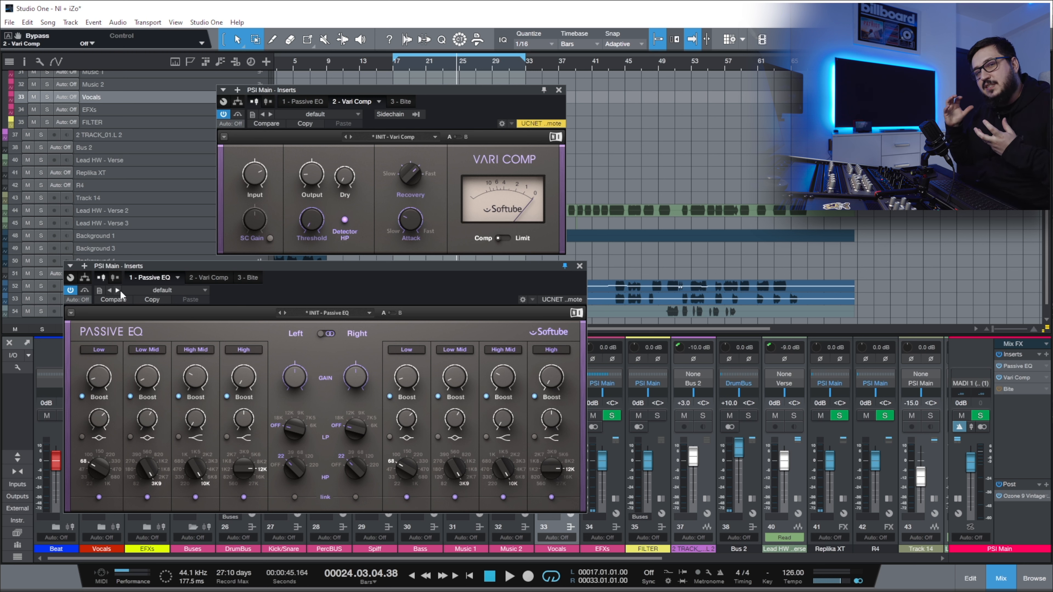
{"action": "key", "text": "space"}
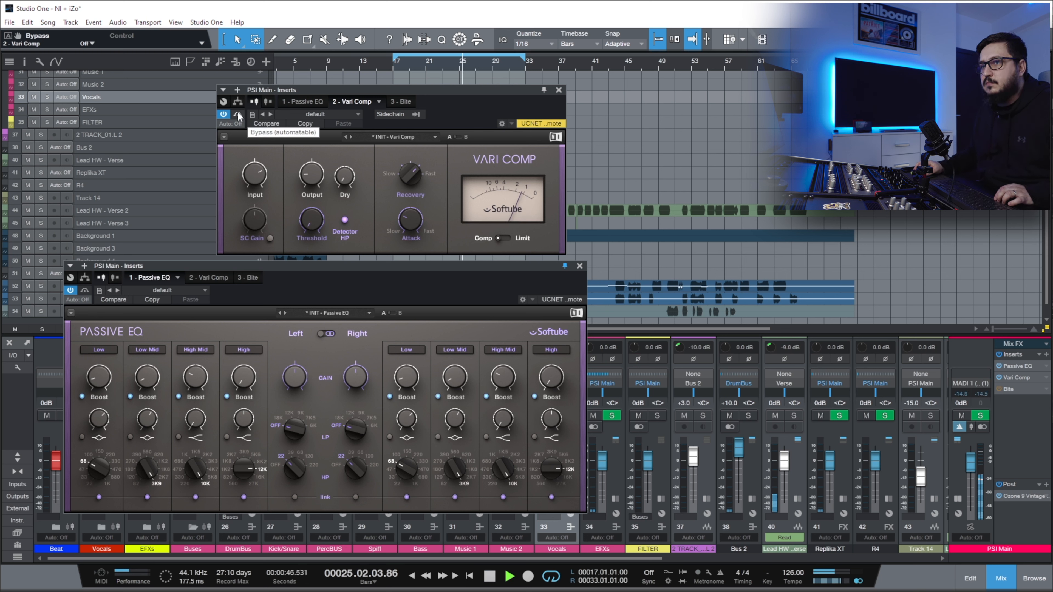
{"action": "left_click", "coordinate": [999, 355]}
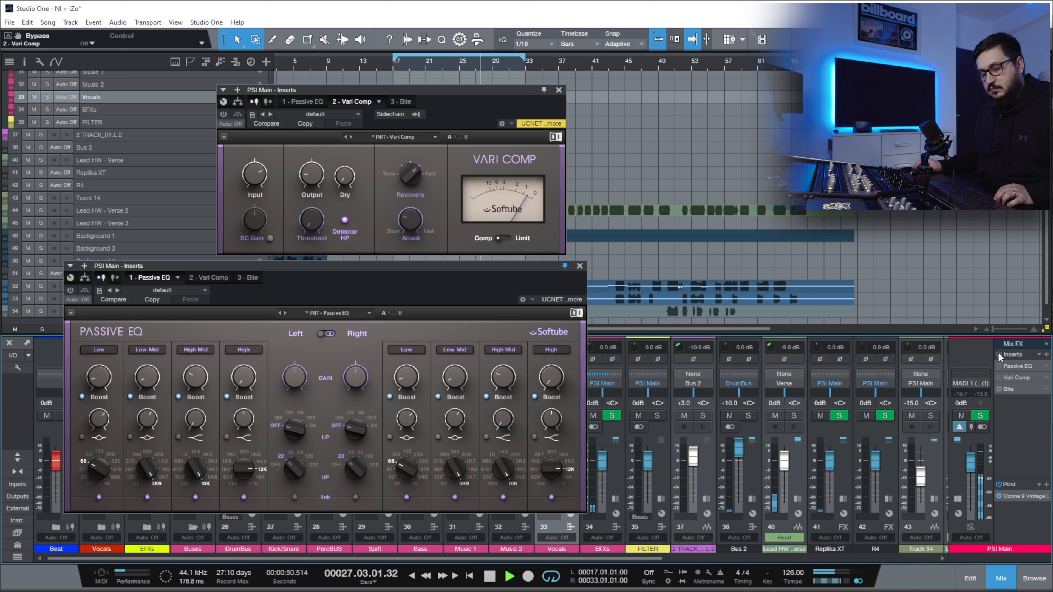
{"action": "left_click", "coordinate": [999, 355]}
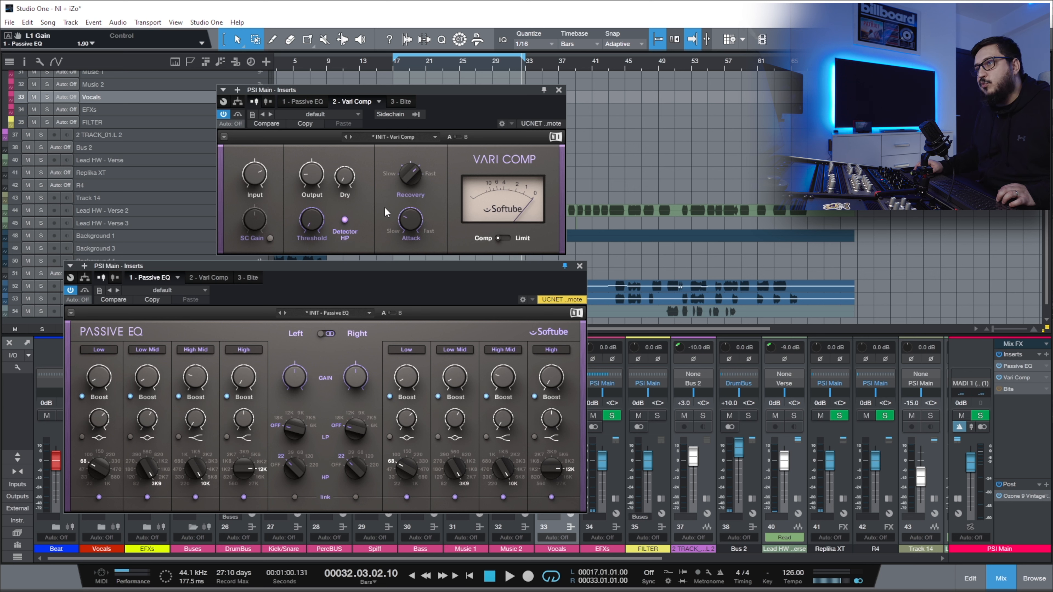
{"action": "key", "text": "space"}
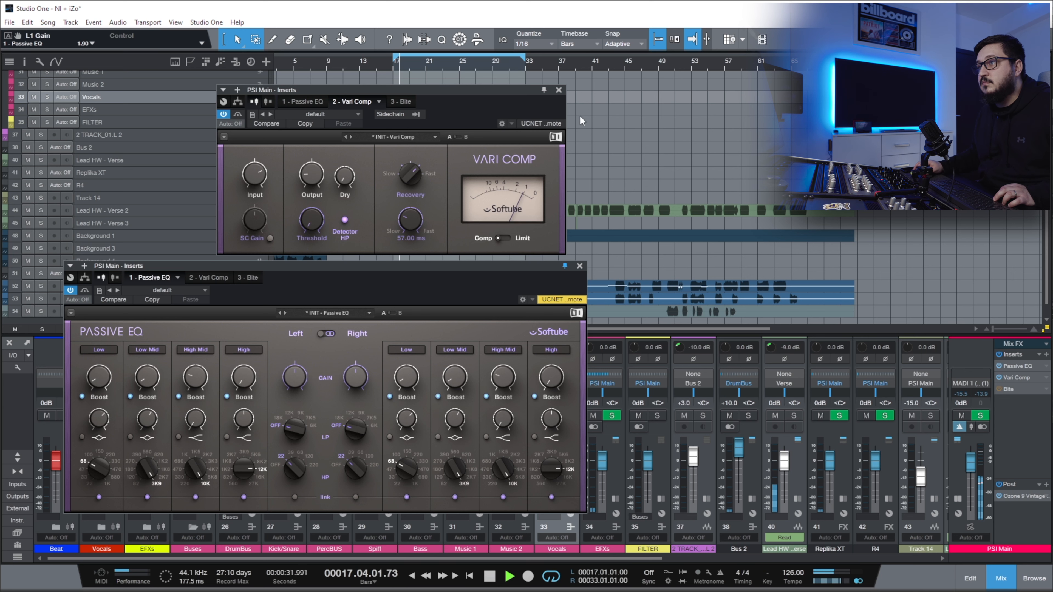
Stop playback and close the Vari Comp and Passive EQ windows
{"action": "key", "text": "space"}
{"action": "left_click", "coordinate": [558, 90]}
{"action": "left_click", "coordinate": [579, 266]}
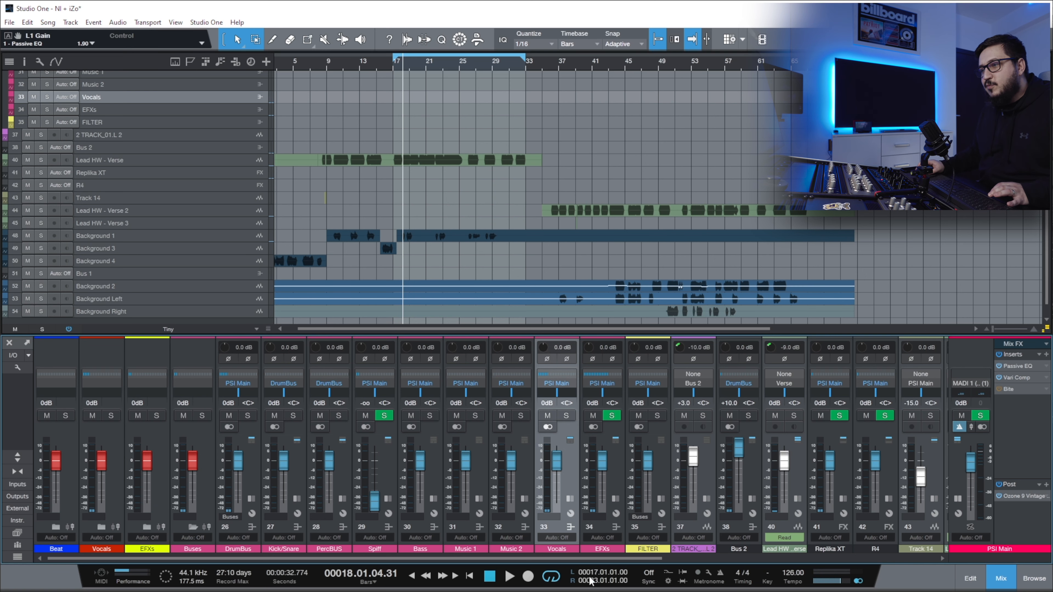
Solo the Lead HW - Verse track, enable its R4 send and open the R4 reverb
{"action": "left_click_drag", "start_coordinate": [239, 559], "coordinate": [405, 562]}
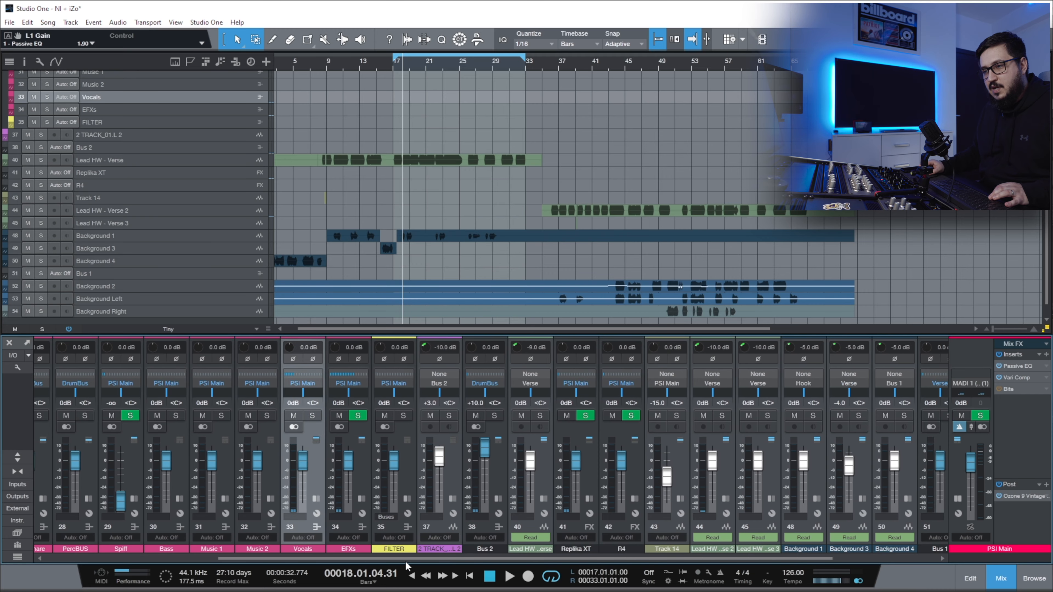
{"action": "left_click", "coordinate": [141, 161]}
{"action": "left_click", "coordinate": [546, 497]}
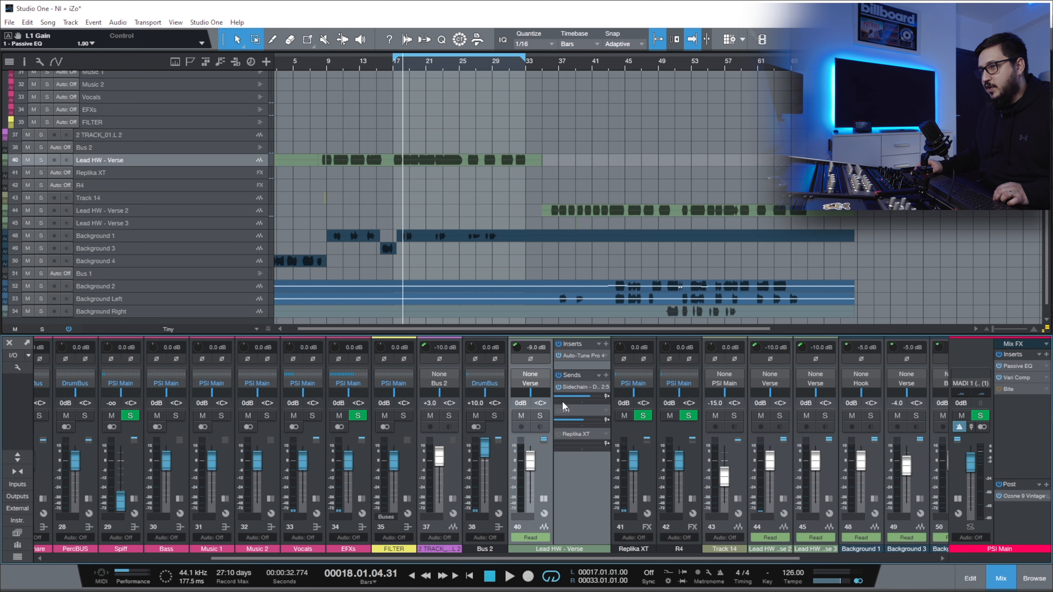
{"action": "key", "text": "s"}
{"action": "left_click", "coordinate": [559, 411]}
{"action": "double_click", "coordinate": [573, 409]}
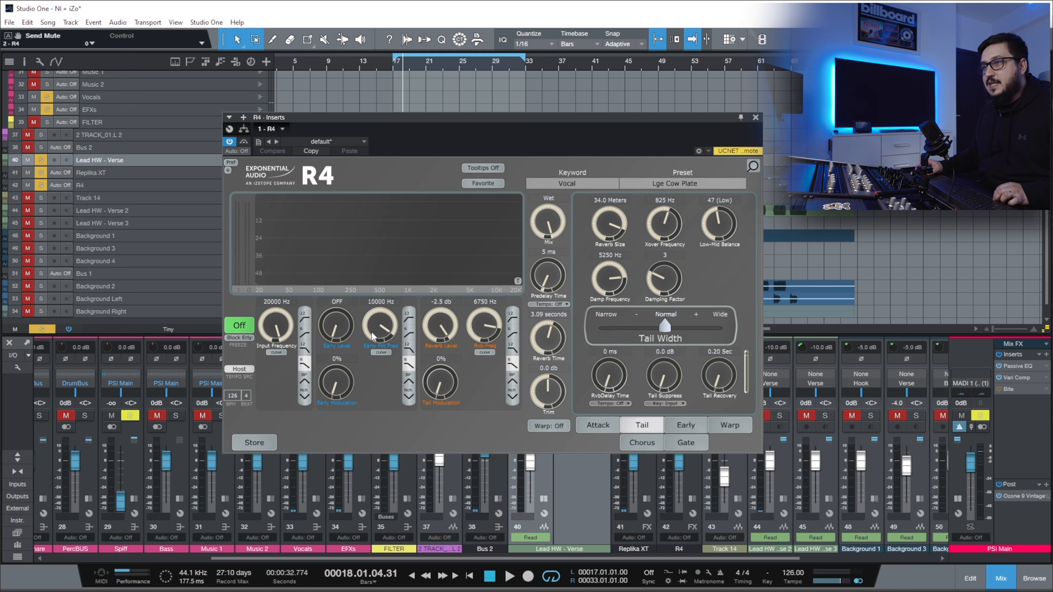
Play the soloed vocal and sync R4's predelay to the tempo as a 32nd note
{"action": "left_click_drag", "start_coordinate": [563, 130], "coordinate": [504, 185]}
{"action": "key", "text": "space"}
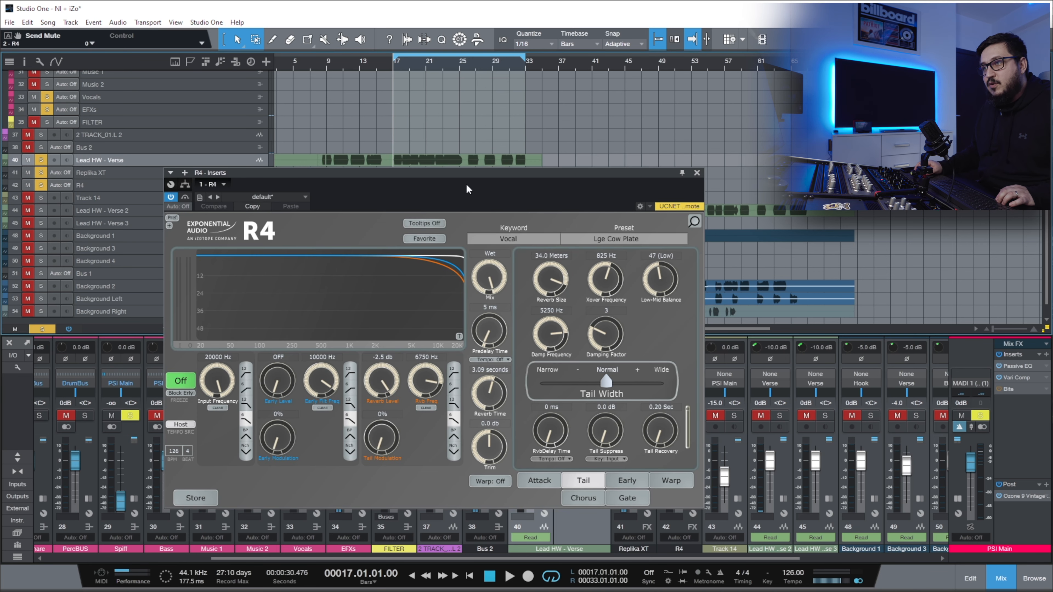
{"action": "key", "text": "space"}
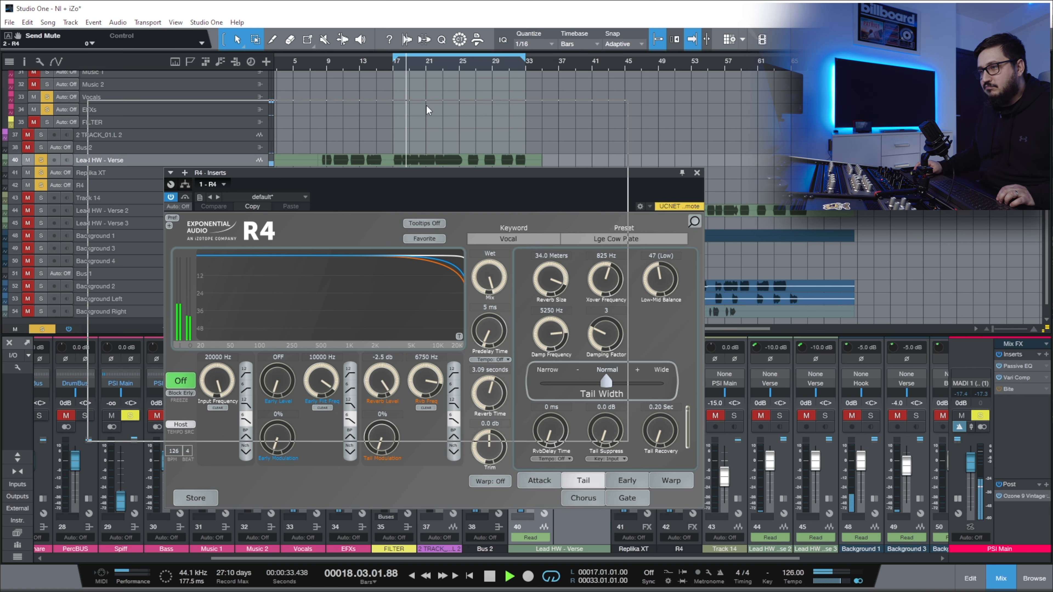
{"action": "left_click_drag", "start_coordinate": [501, 183], "coordinate": [423, 113]}
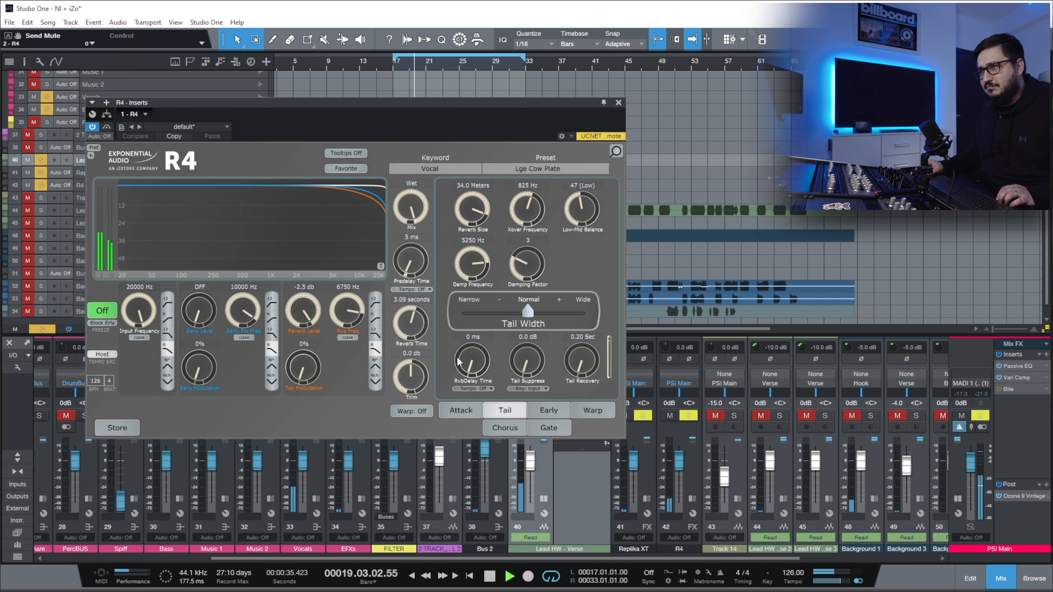
{"action": "left_click", "coordinate": [429, 289]}
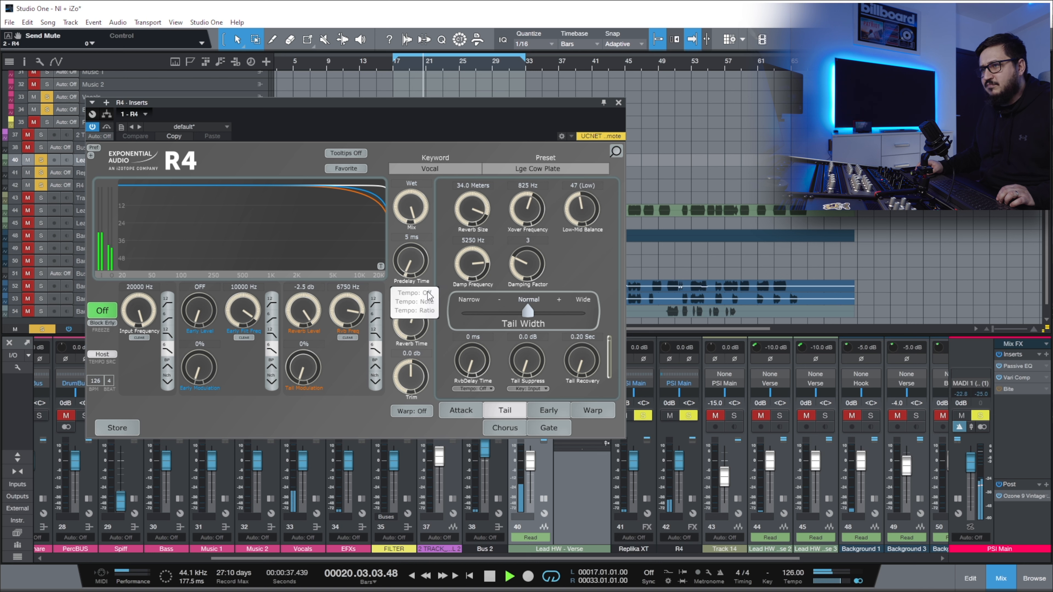
{"action": "left_click", "coordinate": [429, 302]}
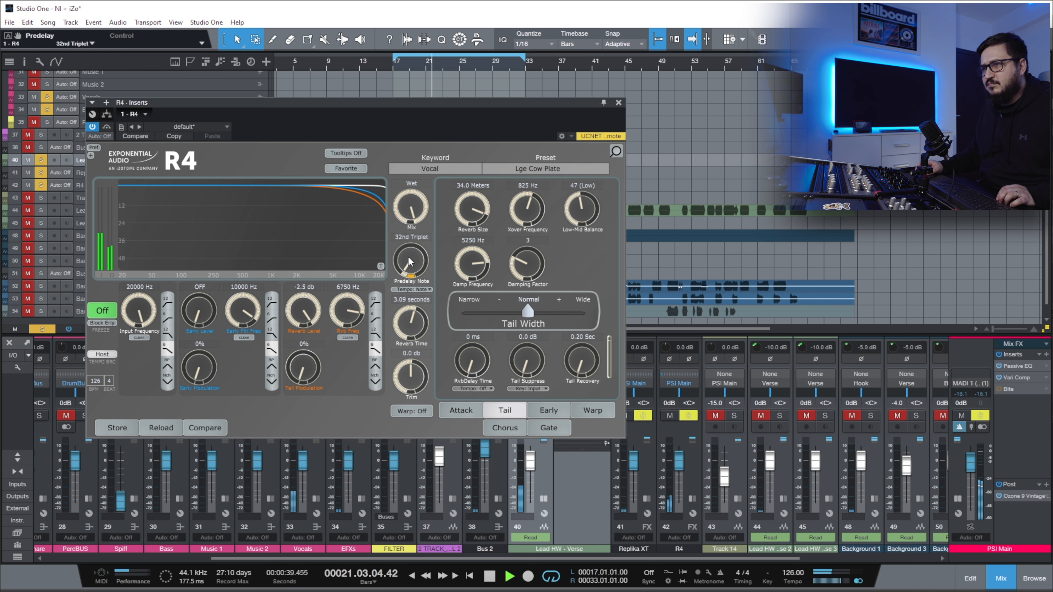
{"action": "left_click_drag", "start_coordinate": [408, 248], "coordinate": [415, 257]}
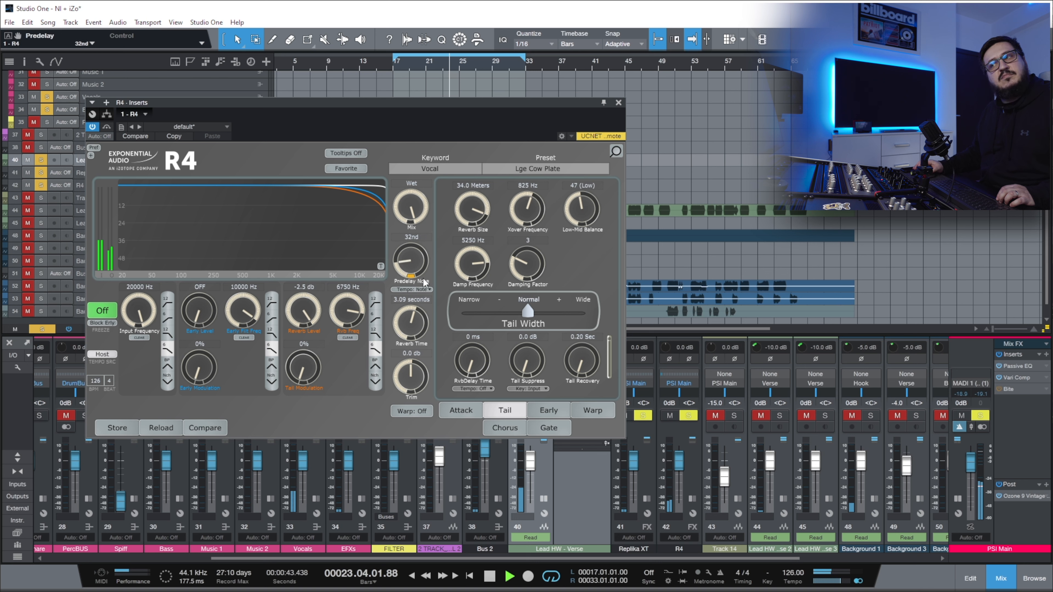
Set R4's reverb size to 35 meters, turn Warp on and set the reverb delay to 18 ms
{"action": "left_click_drag", "start_coordinate": [472, 210], "coordinate": [471, 206]}
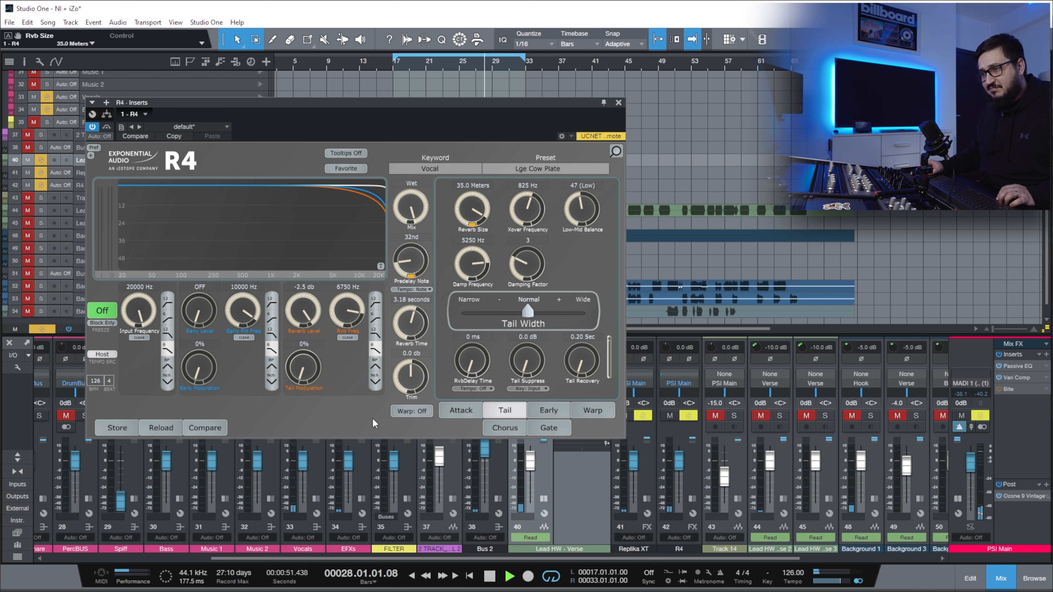
{"action": "left_click", "coordinate": [411, 411]}
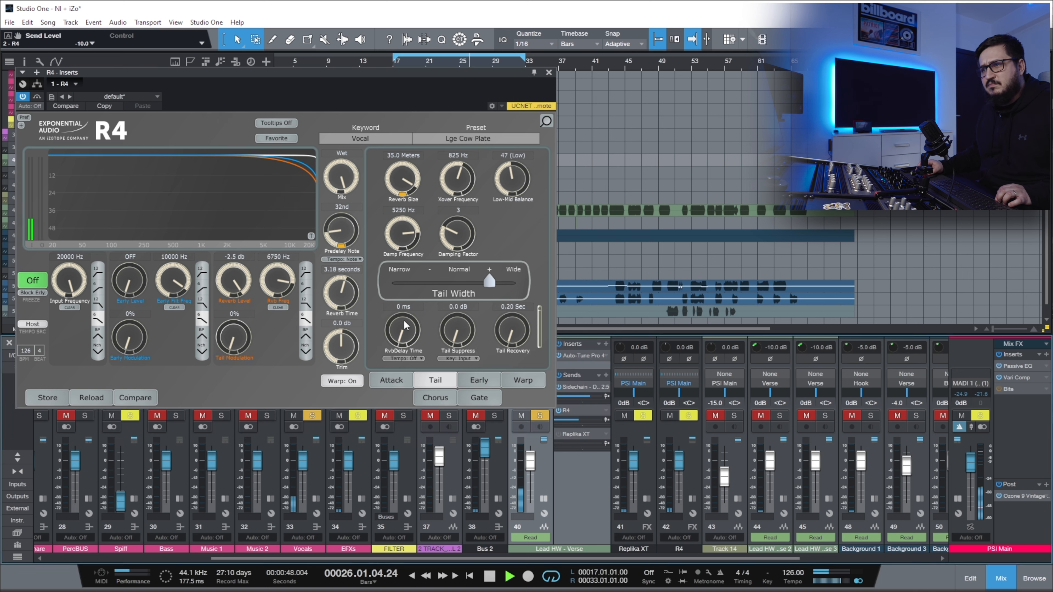
{"action": "mouse_move", "coordinate": [402, 328]}
{"action": "left_mouse_down"}
{"action": "mouse_move", "coordinate": [414, 274]}
{"action": "mouse_move", "coordinate": [412, 324]}
{"action": "left_mouse_up"}
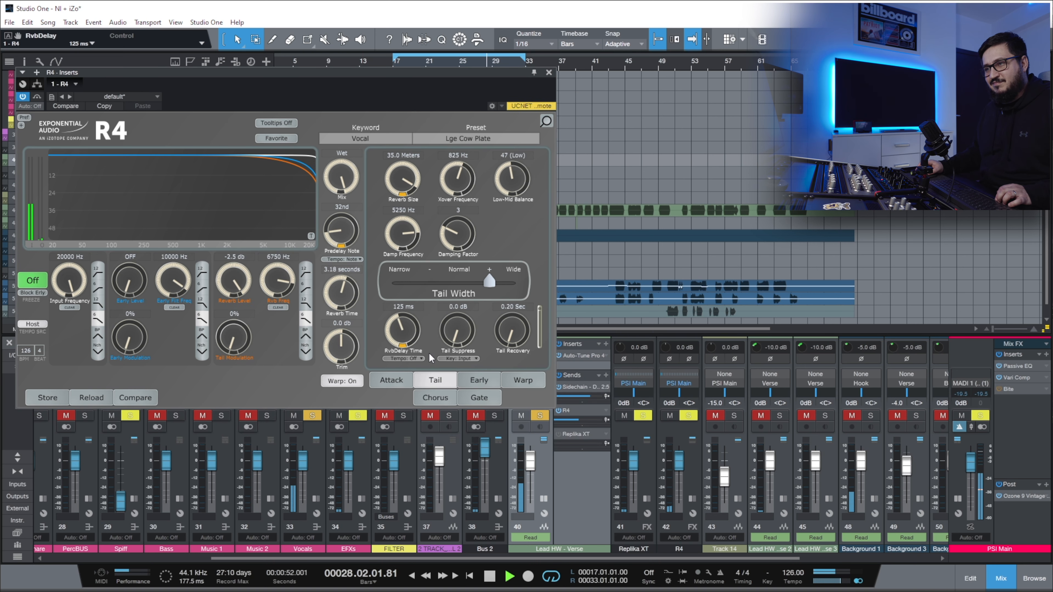
{"action": "left_click_drag", "start_coordinate": [397, 332], "coordinate": [386, 372]}
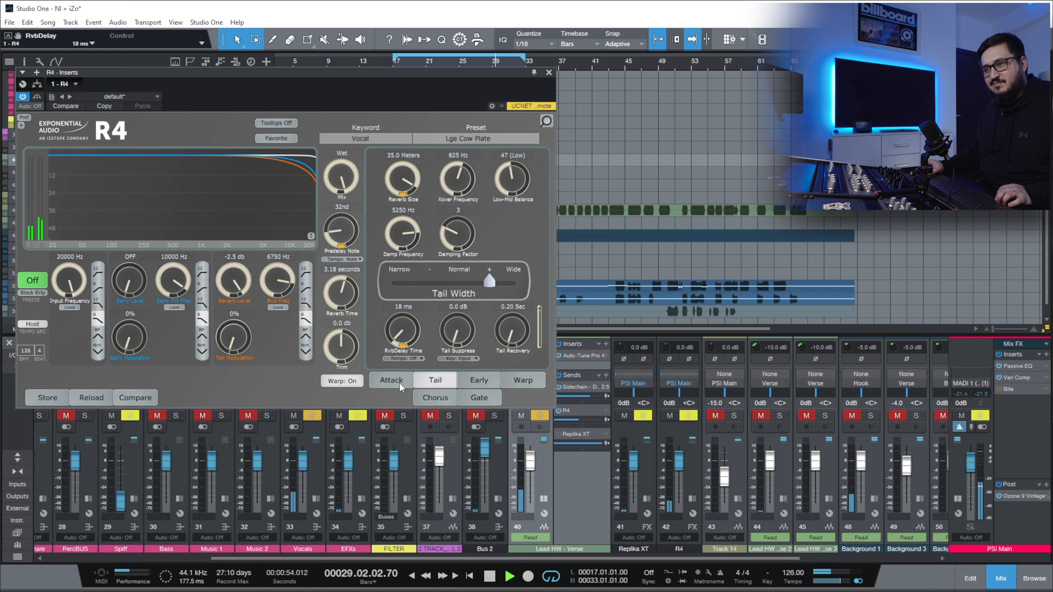
Lower the diffusion to 74% and raise the envelope attack to 53 in R4's attack settings
{"action": "left_click", "coordinate": [391, 380]}
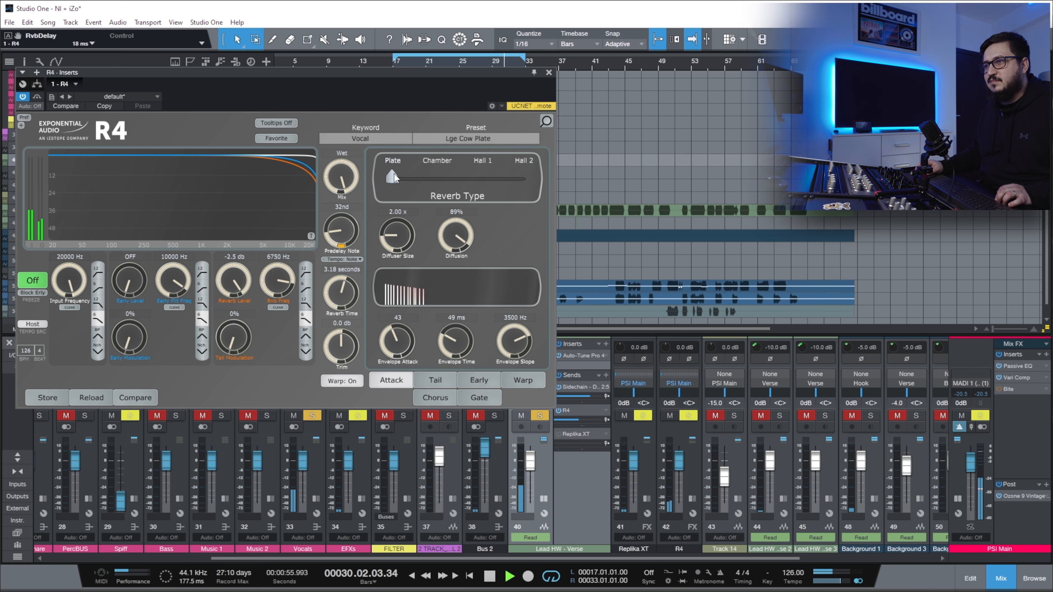
{"action": "left_click_drag", "start_coordinate": [444, 243], "coordinate": [442, 261]}
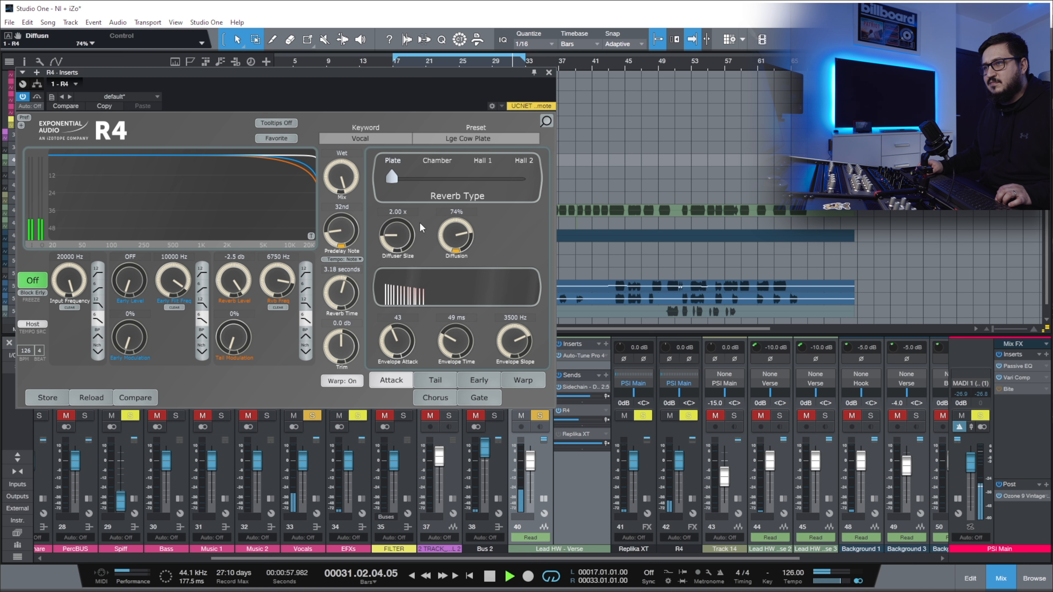
{"action": "left_click", "coordinate": [418, 178]}
{"action": "left_click_drag", "start_coordinate": [397, 345], "coordinate": [398, 336]}
Set R4's chorus to a 42% rate, 32% depth and the Pitch(fat) type
{"action": "left_click", "coordinate": [481, 384]}
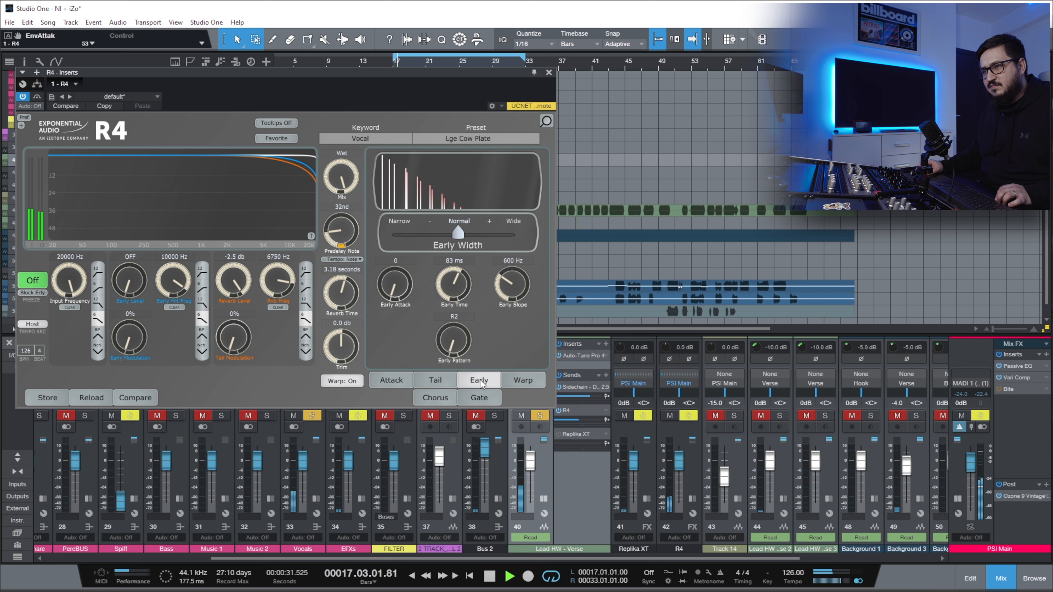
{"action": "left_click", "coordinate": [526, 382]}
{"action": "left_click", "coordinate": [436, 398]}
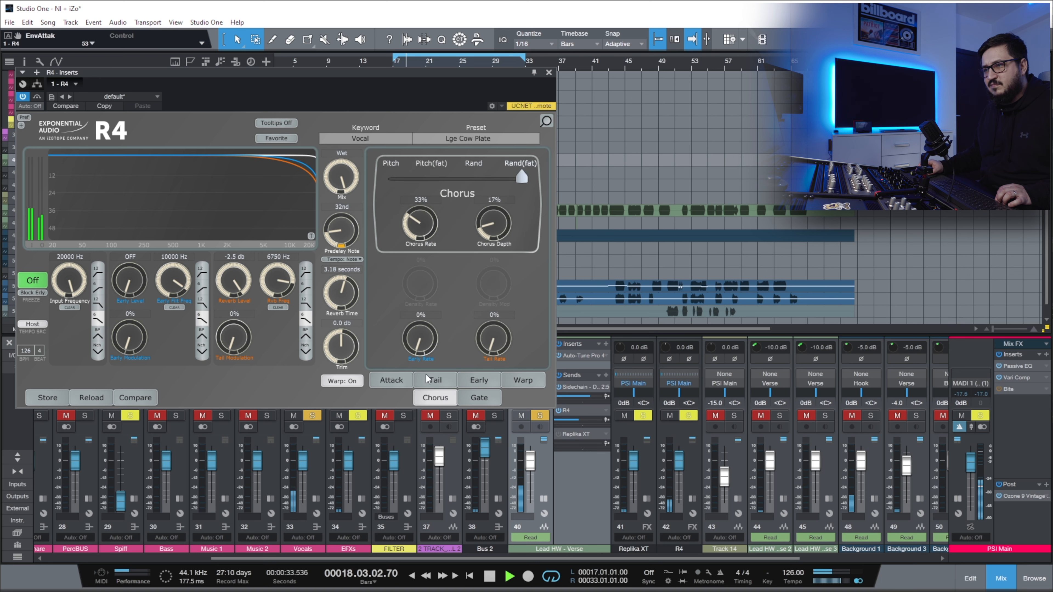
{"action": "left_click_drag", "start_coordinate": [417, 236], "coordinate": [417, 226]}
{"action": "left_click_drag", "start_coordinate": [482, 229], "coordinate": [492, 211]}
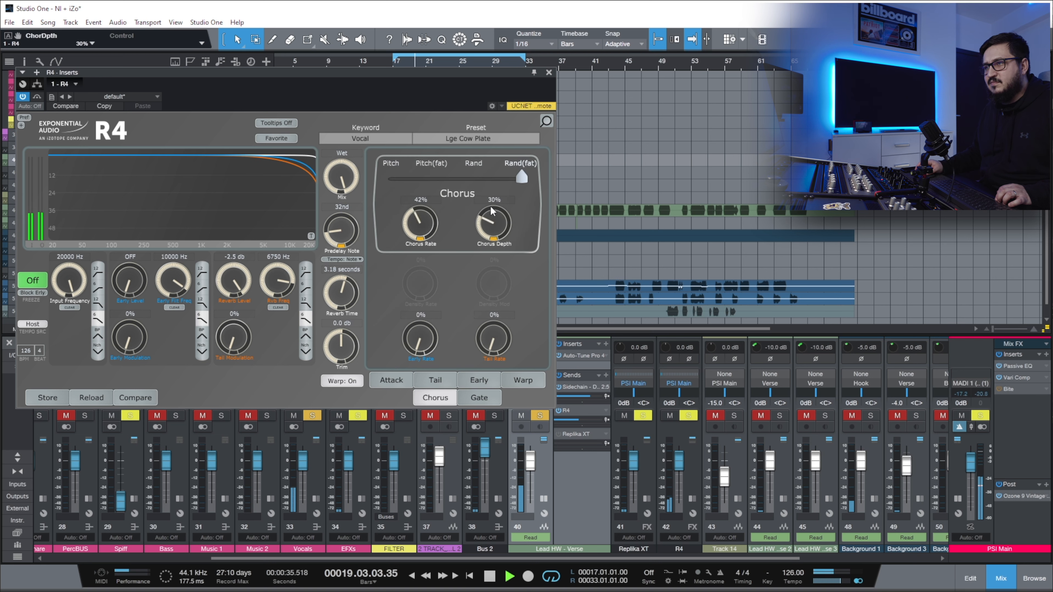
{"action": "left_click_drag", "start_coordinate": [511, 171], "coordinate": [413, 173]}
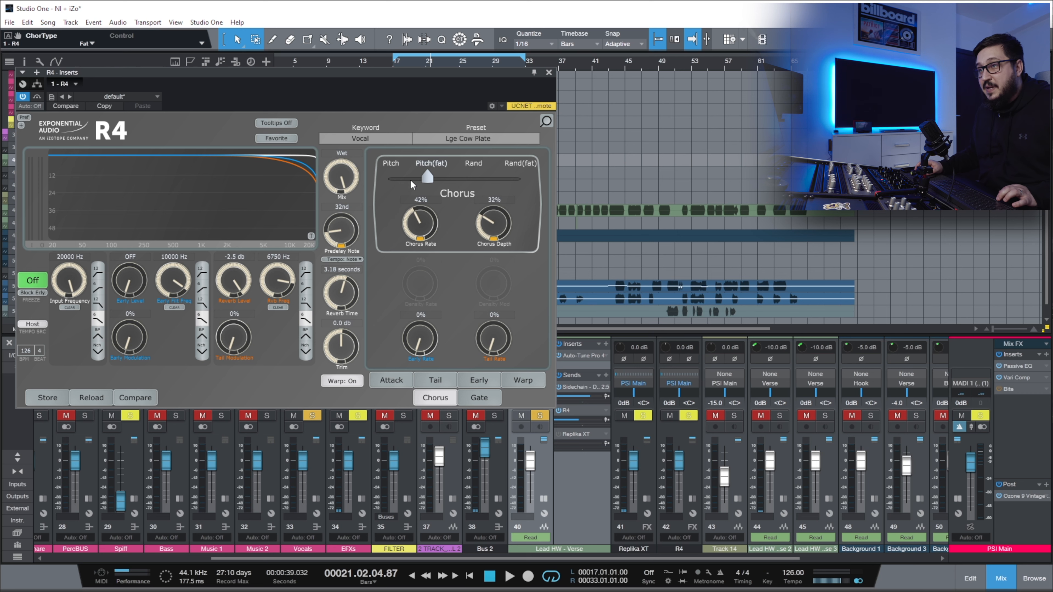
Audition the R4 vocal presets Thick Chamber and Med Mid Hall while the vocal plays
{"action": "left_click", "coordinate": [456, 140]}
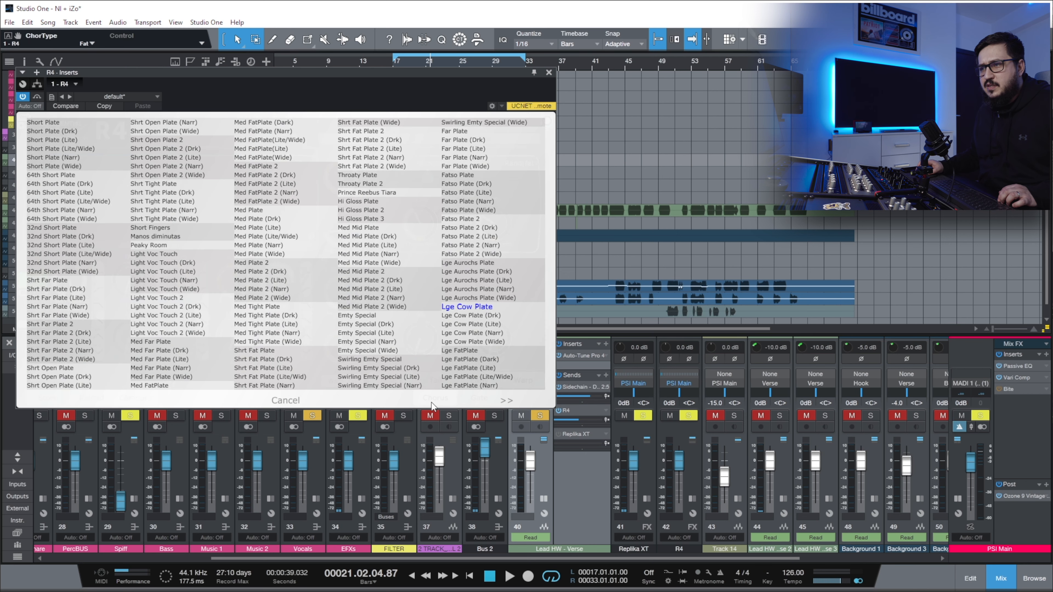
{"action": "left_click", "coordinate": [506, 400]}
{"action": "key", "text": "space"}
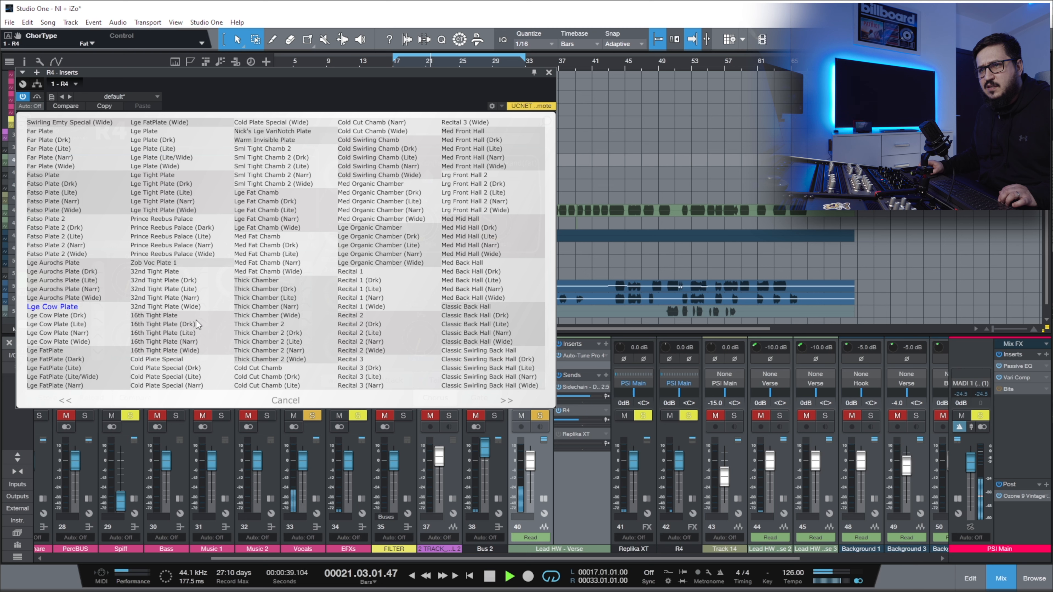
{"action": "left_click", "coordinate": [258, 281]}
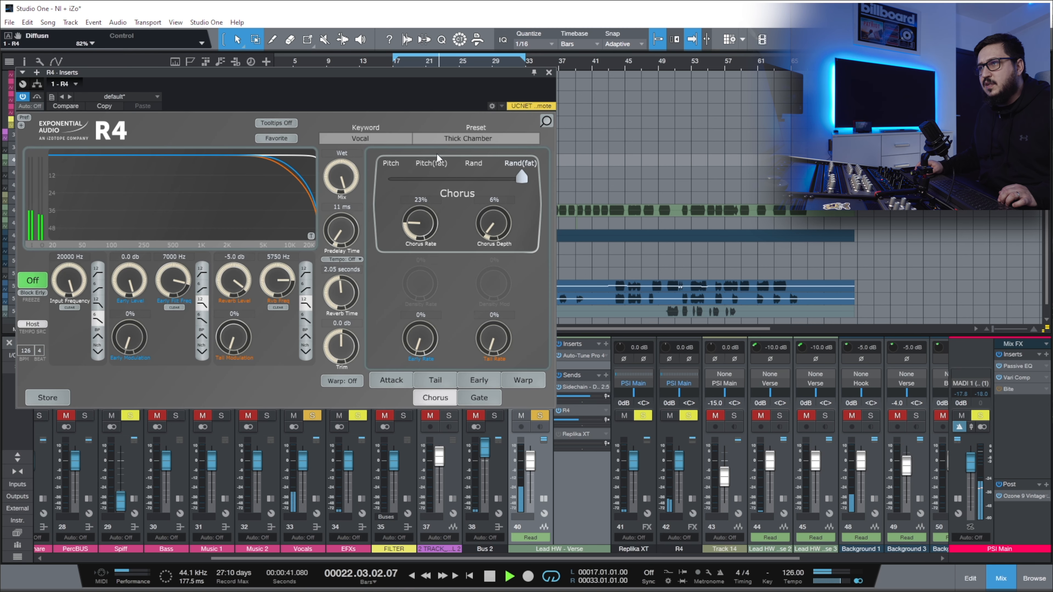
{"action": "left_click", "coordinate": [454, 138]}
{"action": "left_click", "coordinate": [435, 210]}
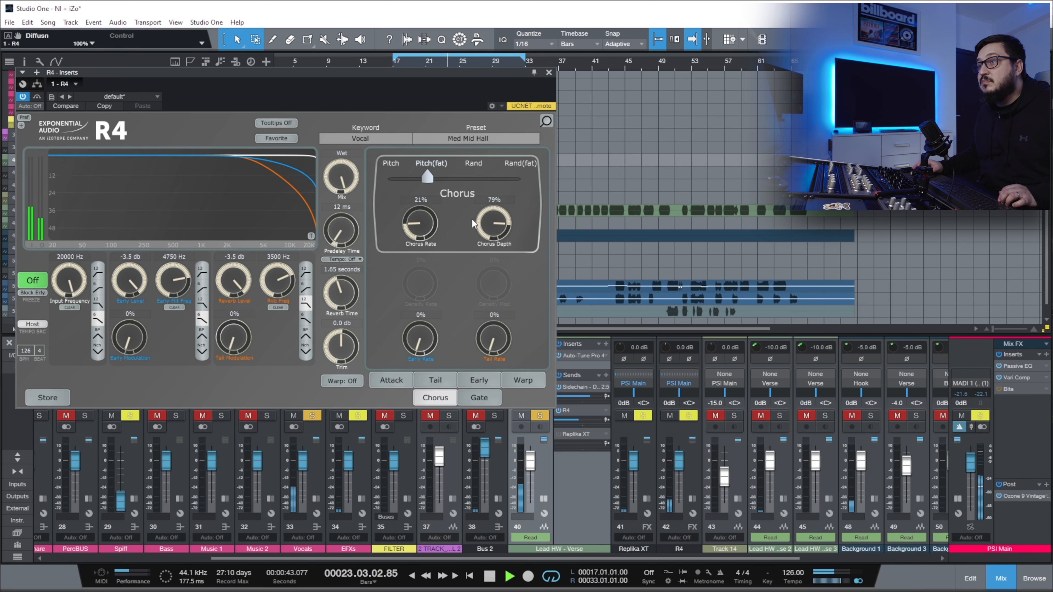
Load the Randy's Hall vocal preset in R4, close the reverb and stop playback
{"action": "left_click", "coordinate": [443, 141]}
{"action": "left_click", "coordinate": [506, 400]}
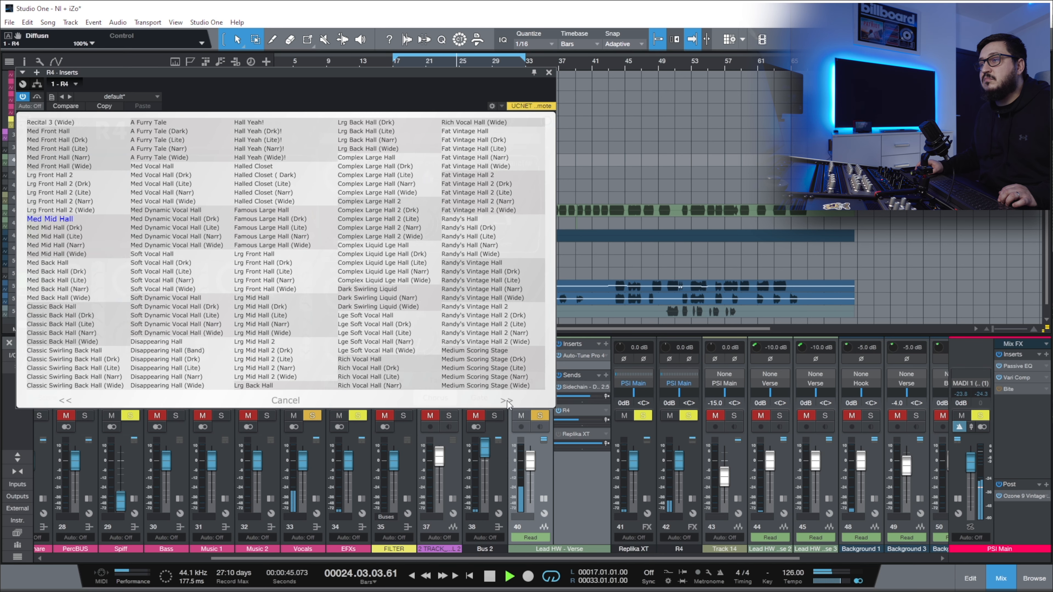
{"action": "left_click", "coordinate": [471, 220]}
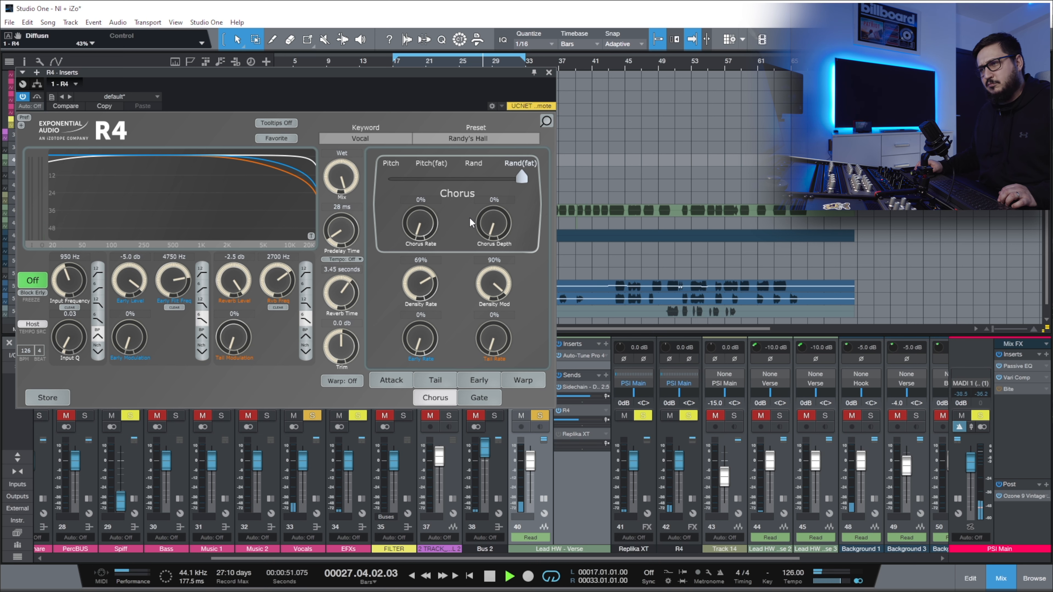
{"action": "left_click", "coordinate": [549, 72]}
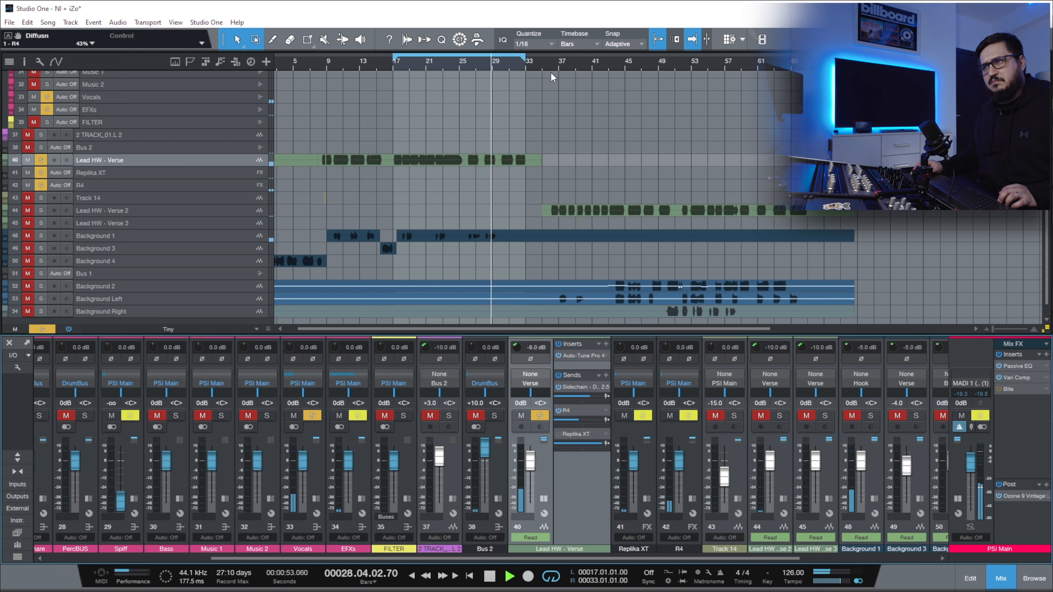
{"action": "key", "text": "space"}
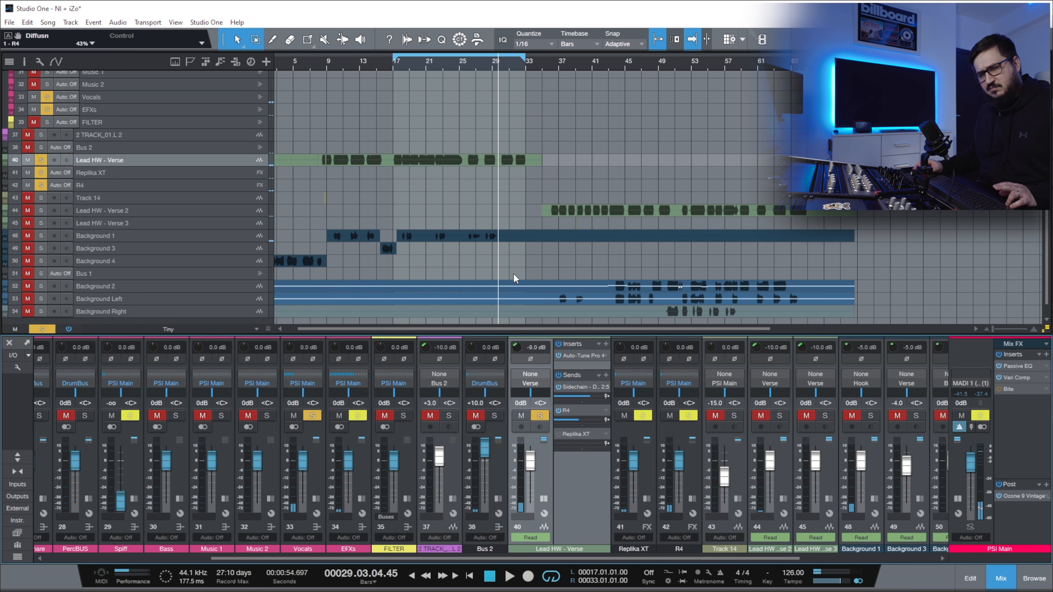
Return to bar 17, show track automation and enlarge Lead HW - Verse to view its Replika XT send level automation
{"action": "left_click", "coordinate": [392, 65]}
{"action": "key", "text": "a"}
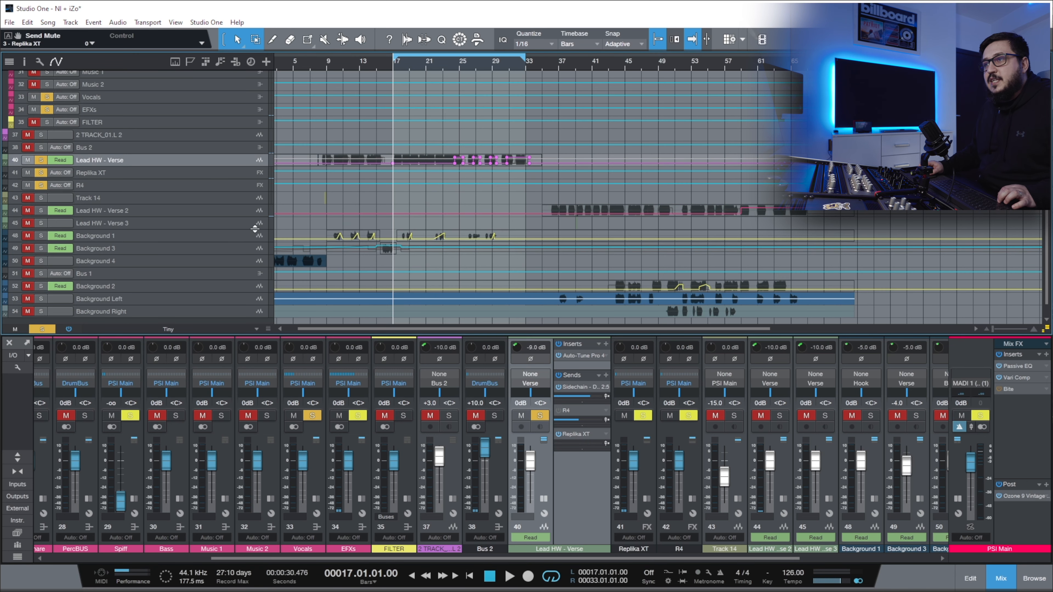
{"action": "left_click_drag", "start_coordinate": [227, 166], "coordinate": [222, 209]}
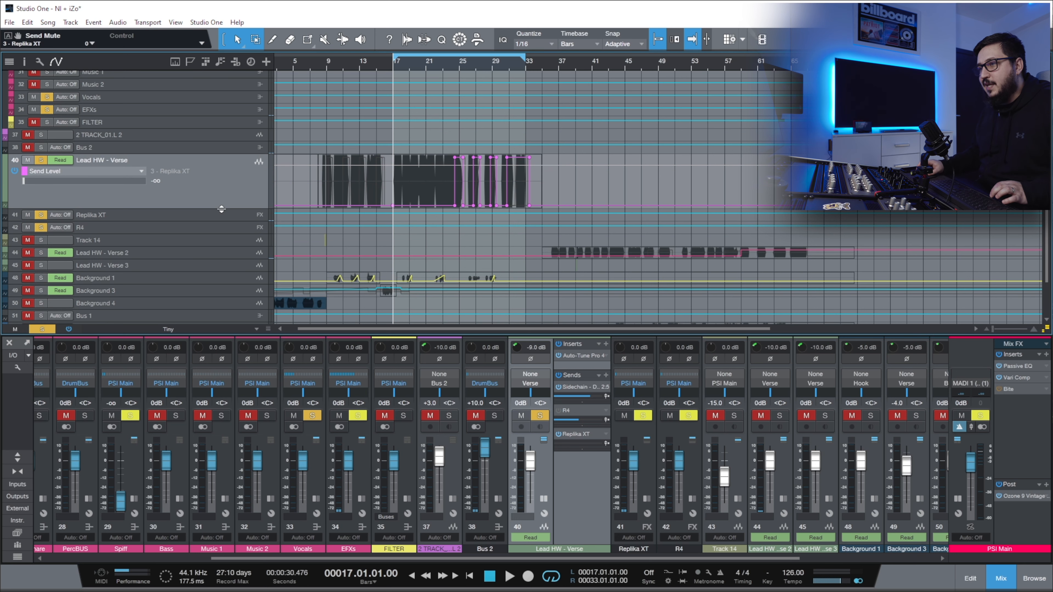
Play the lead vocal from bar 23 to audition its automated Replika XT delay throws
{"action": "scroll", "coordinate": [452, 59], "scroll_direction": "up", "scroll_amount": 6}
{"action": "left_click", "coordinate": [423, 64]}
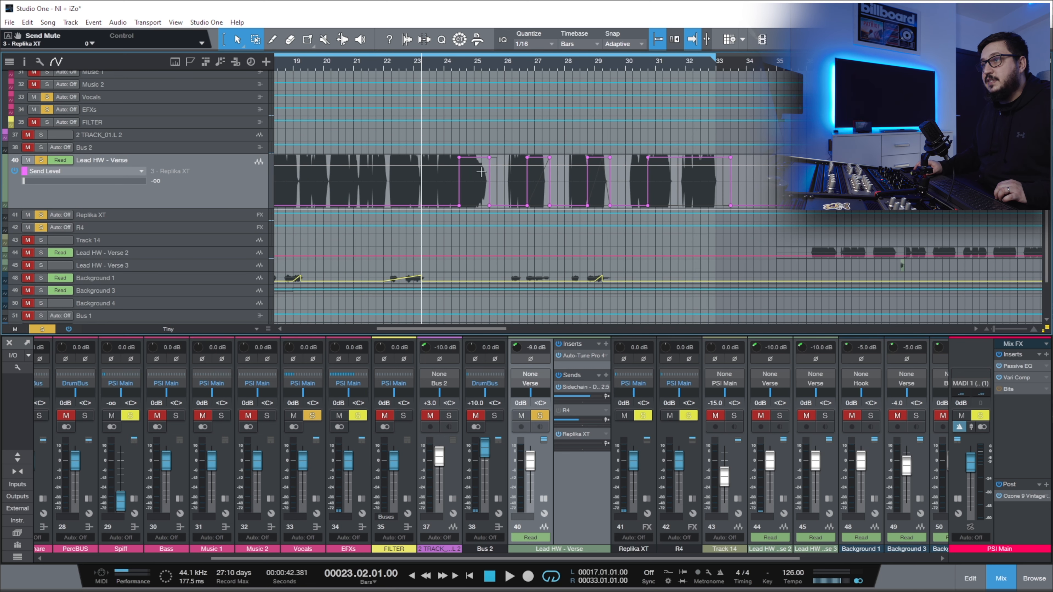
{"action": "key", "text": "space"}
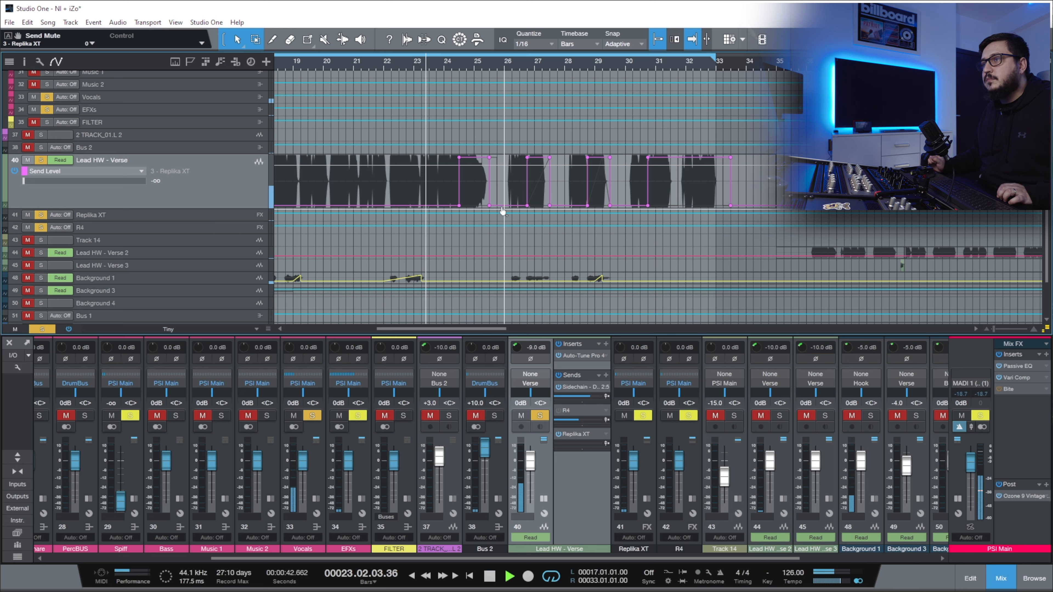
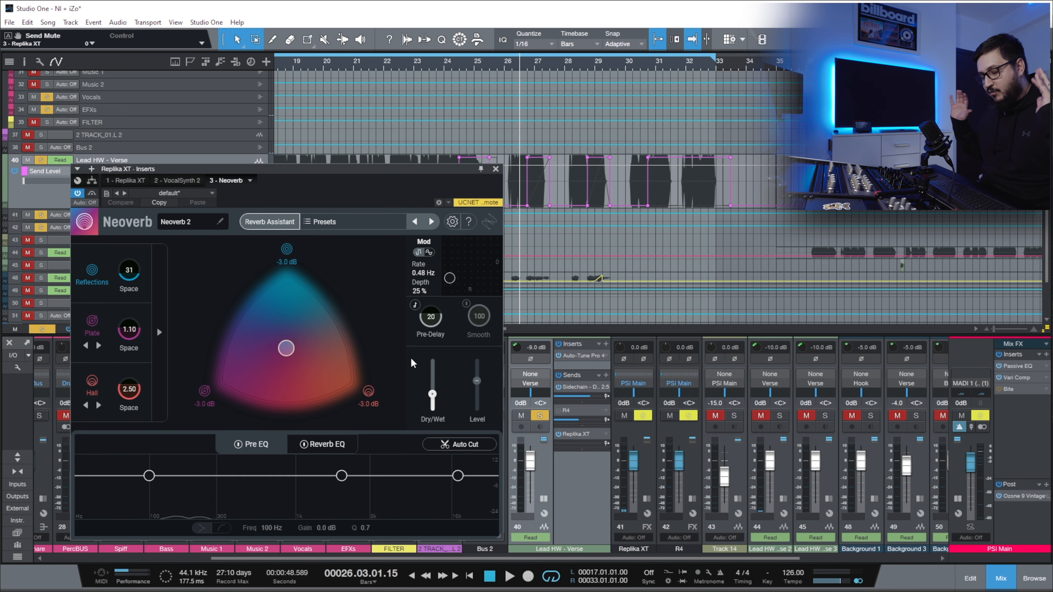
Set Neoverb's dry/wet to 32% on the Replika XT channel during playback and close its window
{"action": "key", "text": "space"}
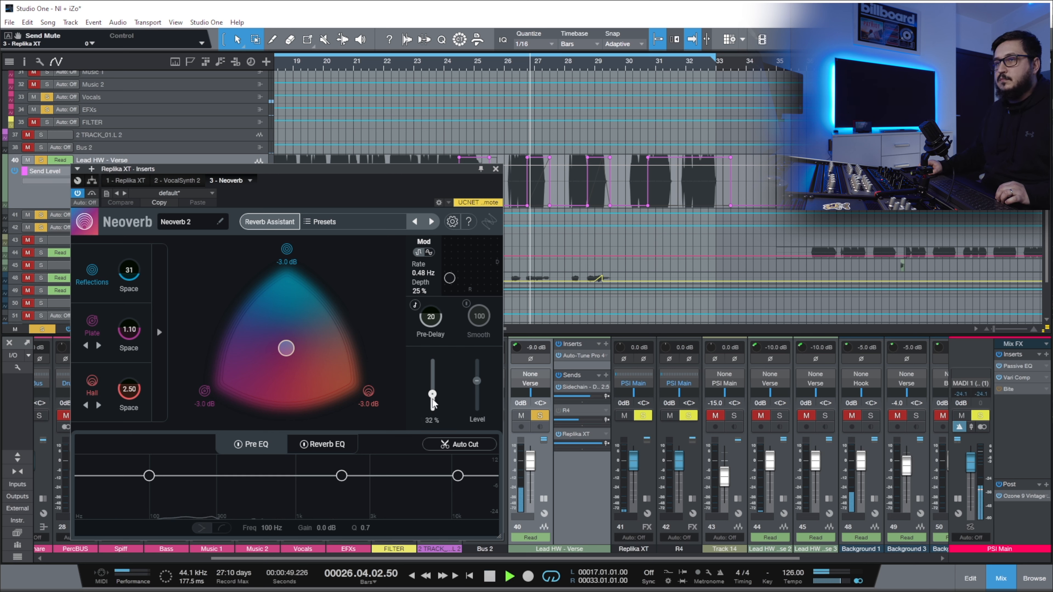
{"action": "mouse_move", "coordinate": [433, 405]}
{"action": "left_mouse_down"}
{"action": "mouse_move", "coordinate": [440, 387]}
{"action": "mouse_move", "coordinate": [444, 397]}
{"action": "mouse_move", "coordinate": [432, 395]}
{"action": "left_mouse_up"}
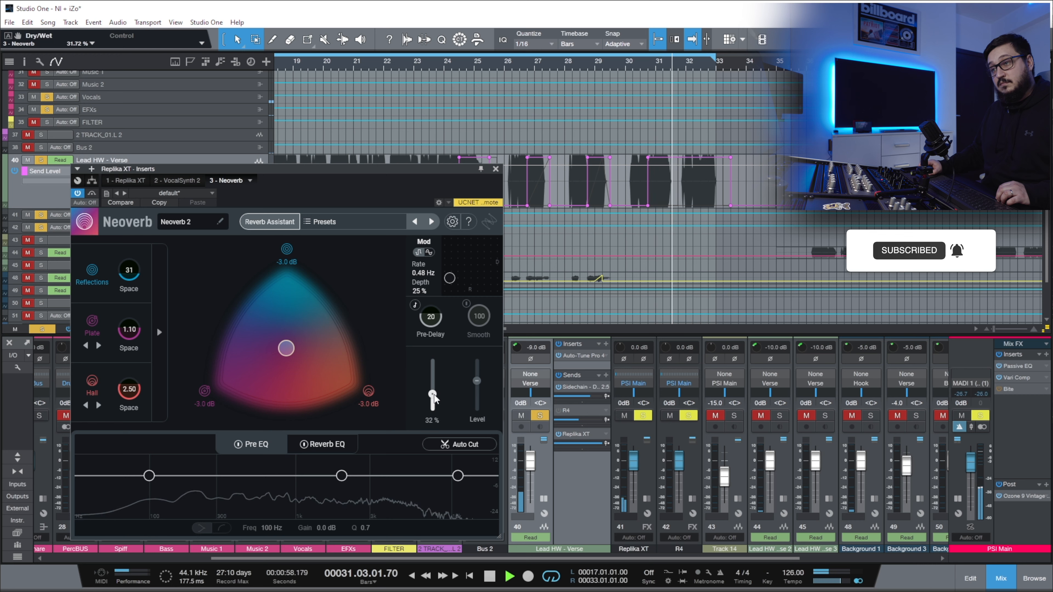
{"action": "left_click", "coordinate": [495, 170]}
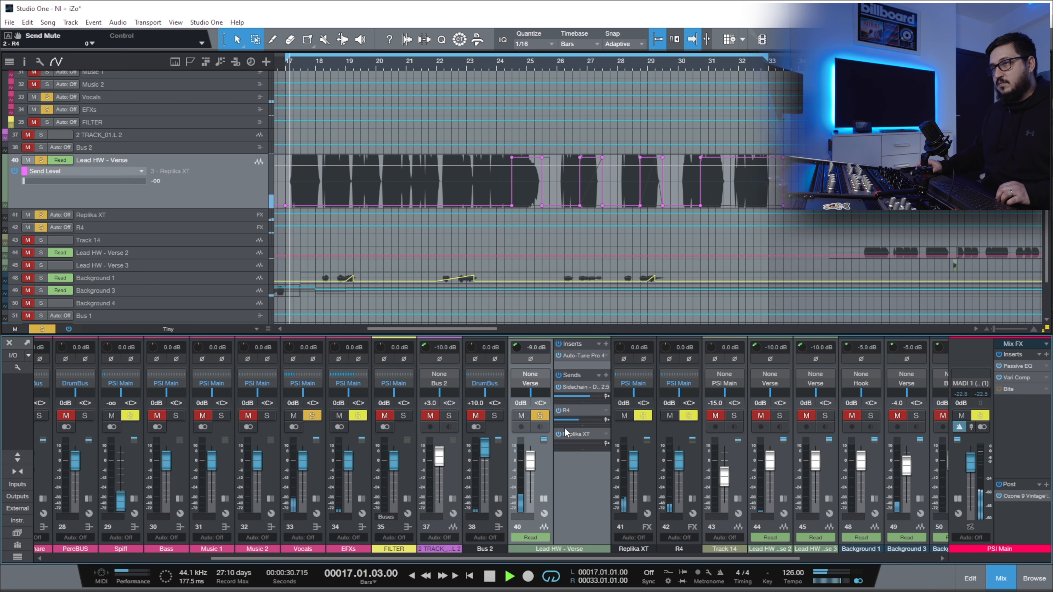
Unsolo Lead HW - Verse and set Replika XT's output level to -18 dB, closing the plug-in and the channel's expanded inserts and sends
{"action": "scroll", "coordinate": [464, 64], "scroll_direction": "down", "scroll_amount": 3}
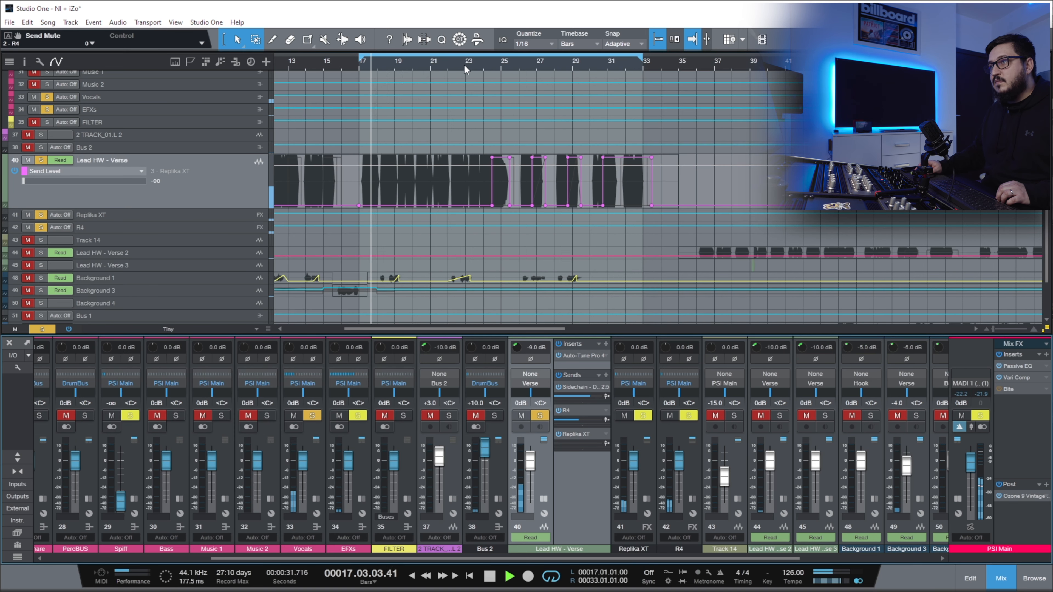
{"action": "left_click", "coordinate": [540, 416]}
{"action": "double_click", "coordinate": [581, 434]}
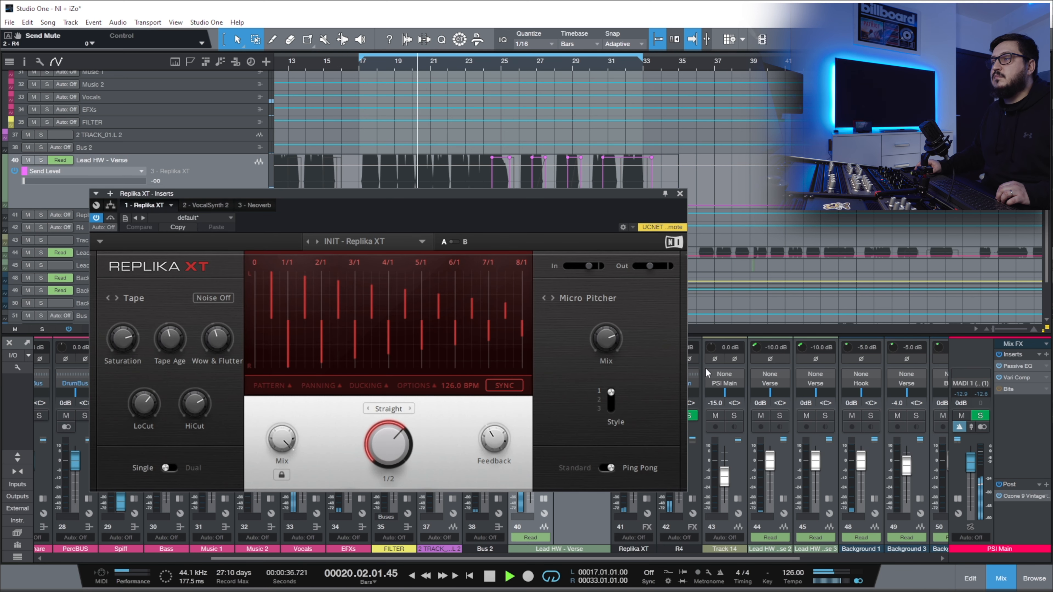
{"action": "left_click_drag", "start_coordinate": [650, 267], "coordinate": [650, 267]}
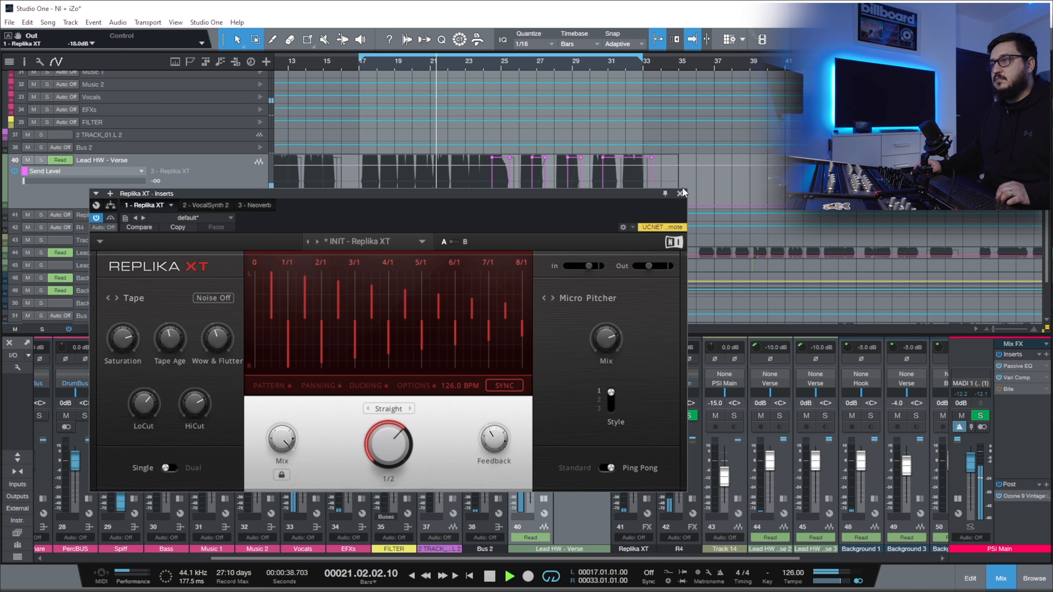
{"action": "left_click", "coordinate": [680, 193]}
{"action": "left_click", "coordinate": [544, 499]}
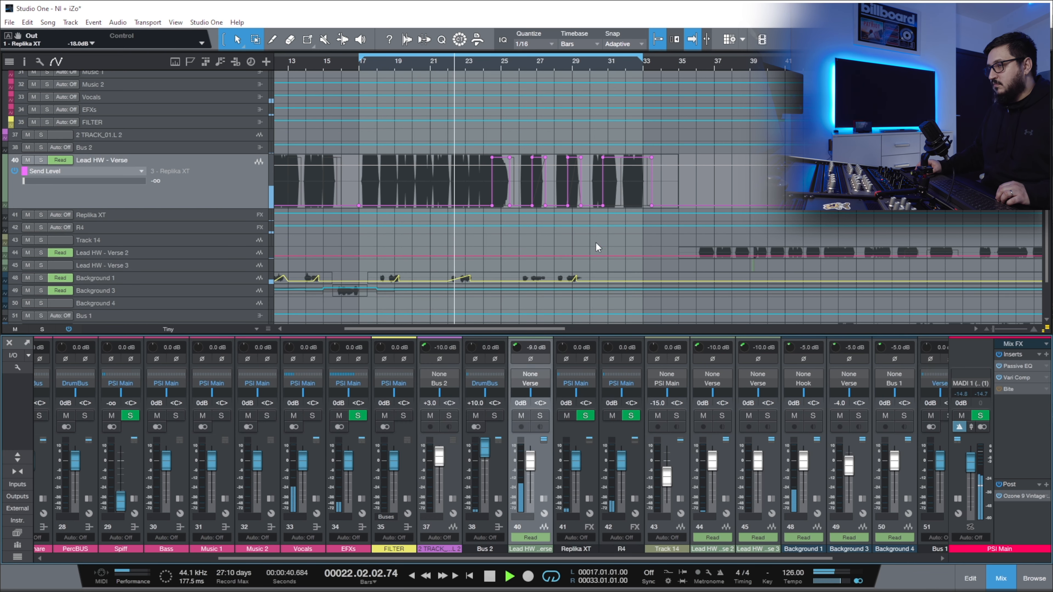
In VC 2A on the Vocals bus, raise the peak reduction and set the gain to 20.5% during playback
{"action": "scroll", "coordinate": [475, 58], "scroll_direction": "down", "scroll_amount": 2}
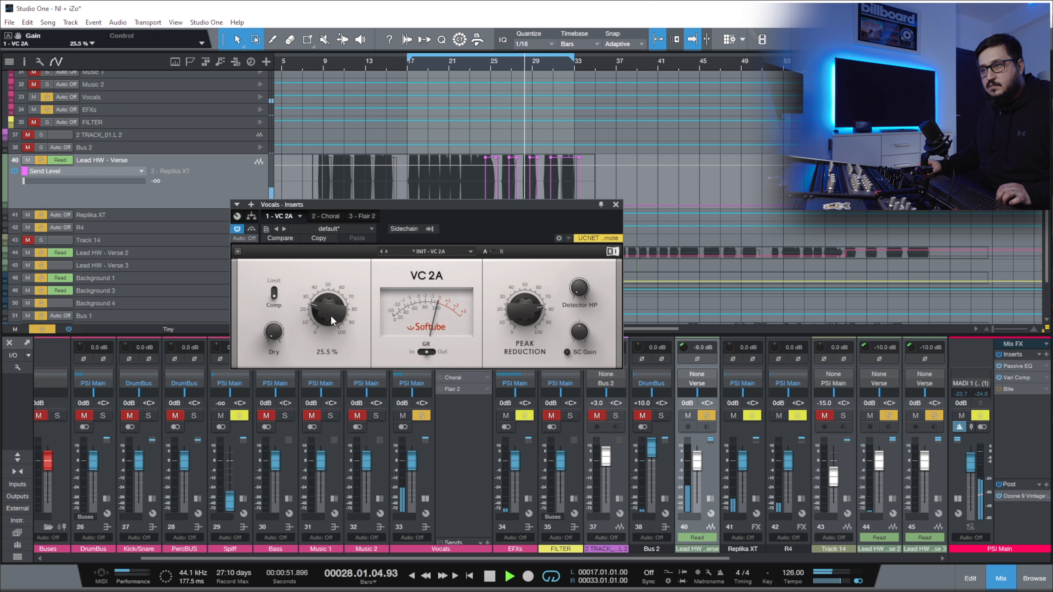
{"action": "left_click_drag", "start_coordinate": [328, 308], "coordinate": [328, 307]}
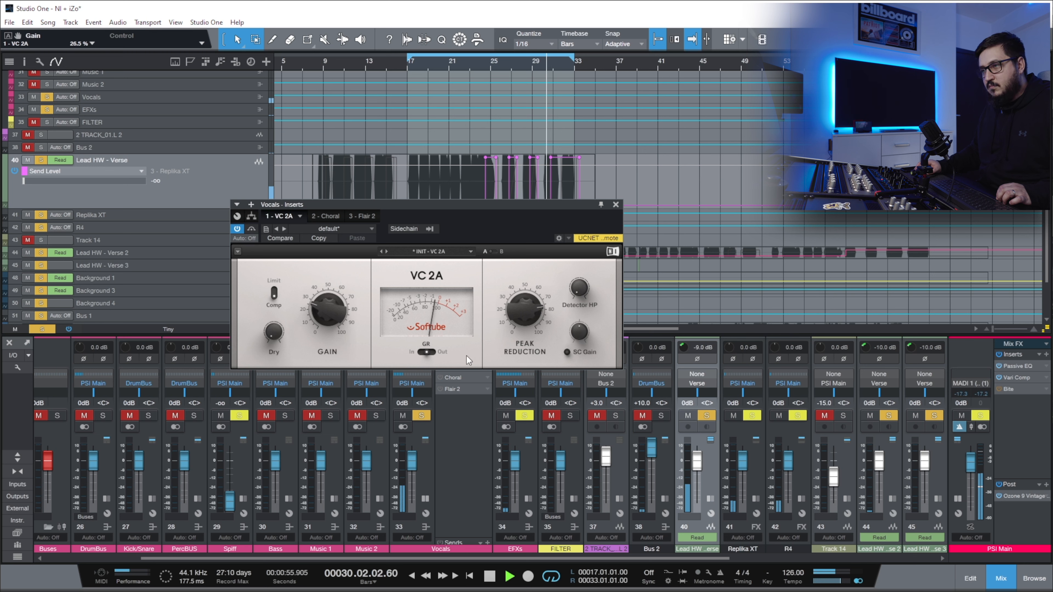
{"action": "left_click_drag", "start_coordinate": [328, 309], "coordinate": [342, 340]}
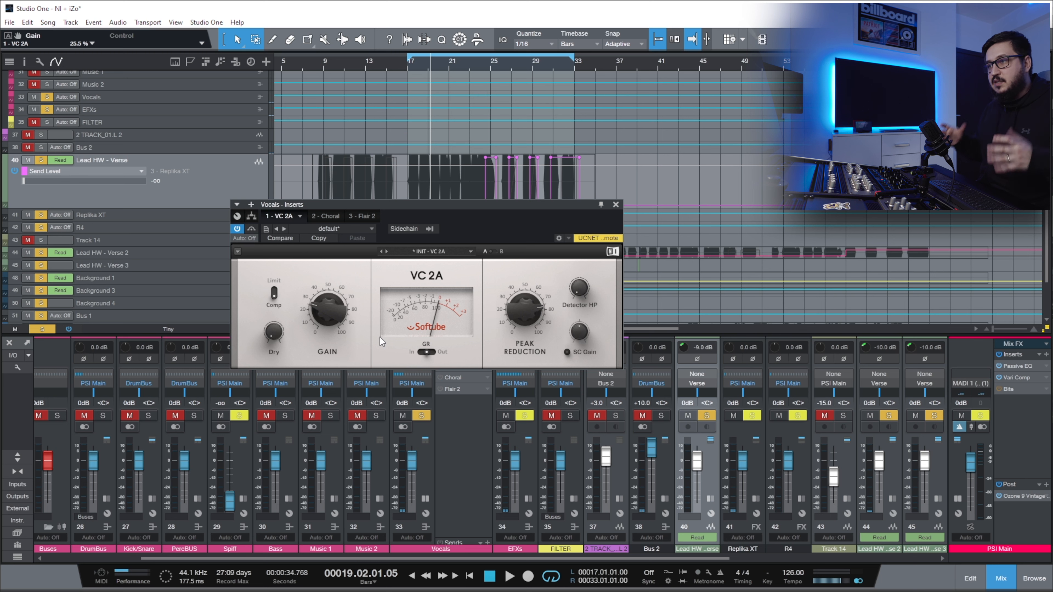
{"action": "mouse_move", "coordinate": [583, 288]}
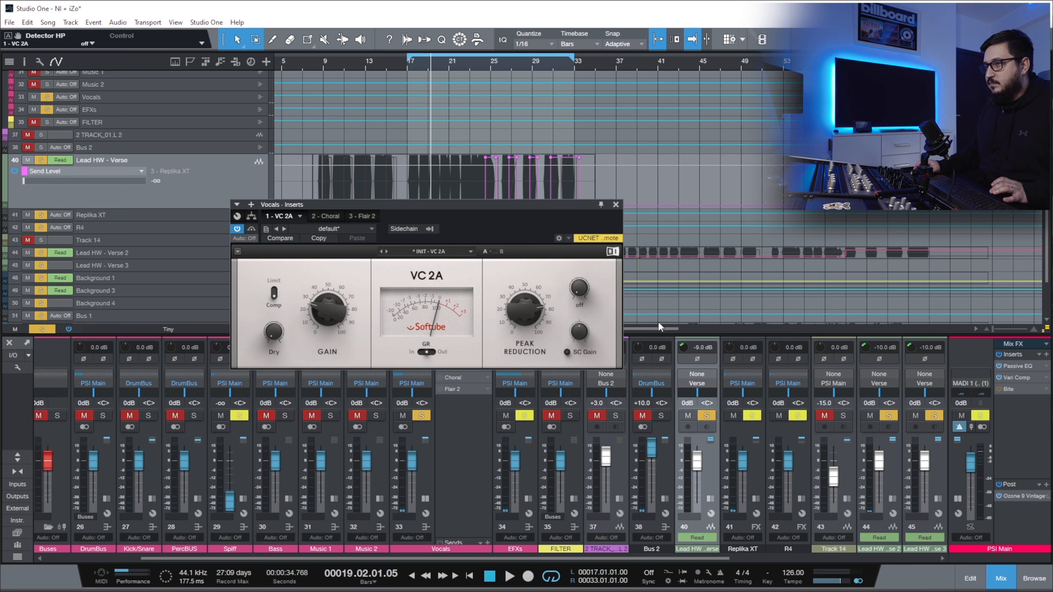
{"action": "mouse_move", "coordinate": [273, 334]}
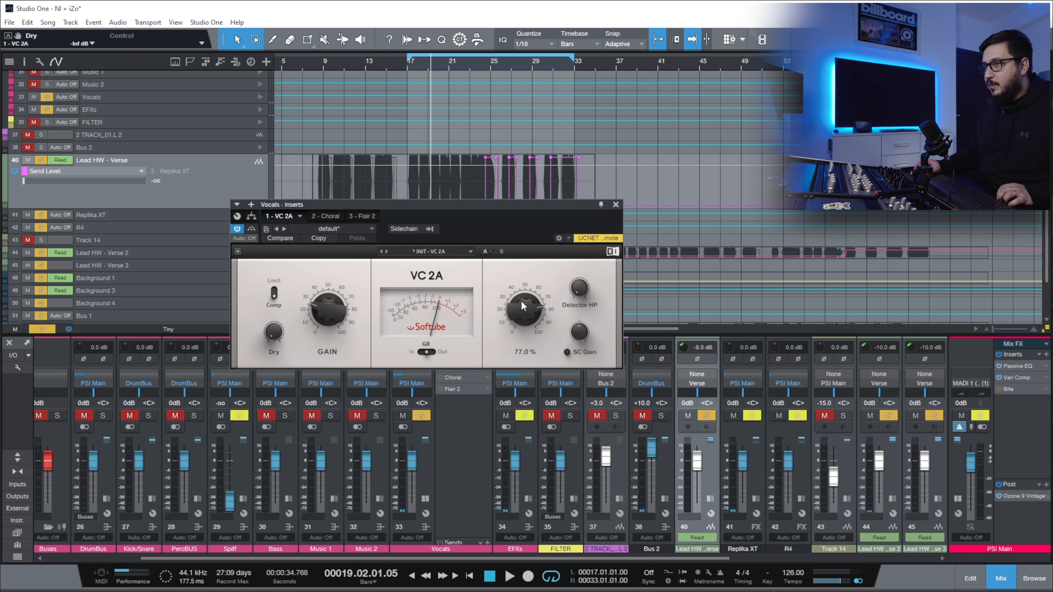
{"action": "left_click_drag", "start_coordinate": [522, 306], "coordinate": [522, 270]}
{"action": "key", "text": "space"}
{"action": "left_click_drag", "start_coordinate": [275, 334], "coordinate": [328, 314]}
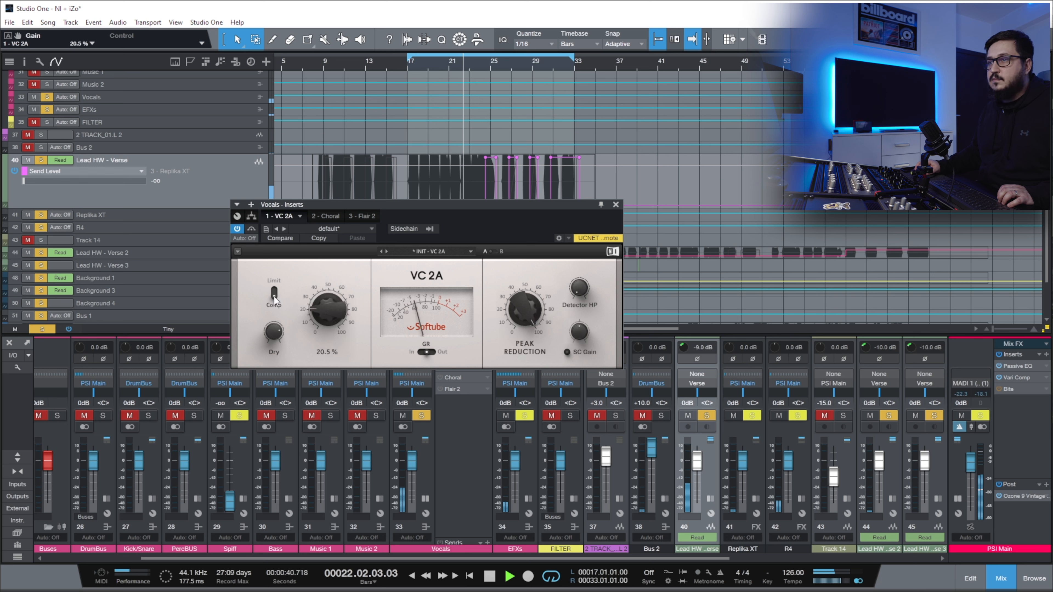
Compare the vocals with VC 2A bypassed and active from bar 17, leaving the compressor active
{"action": "left_click", "coordinate": [251, 229]}
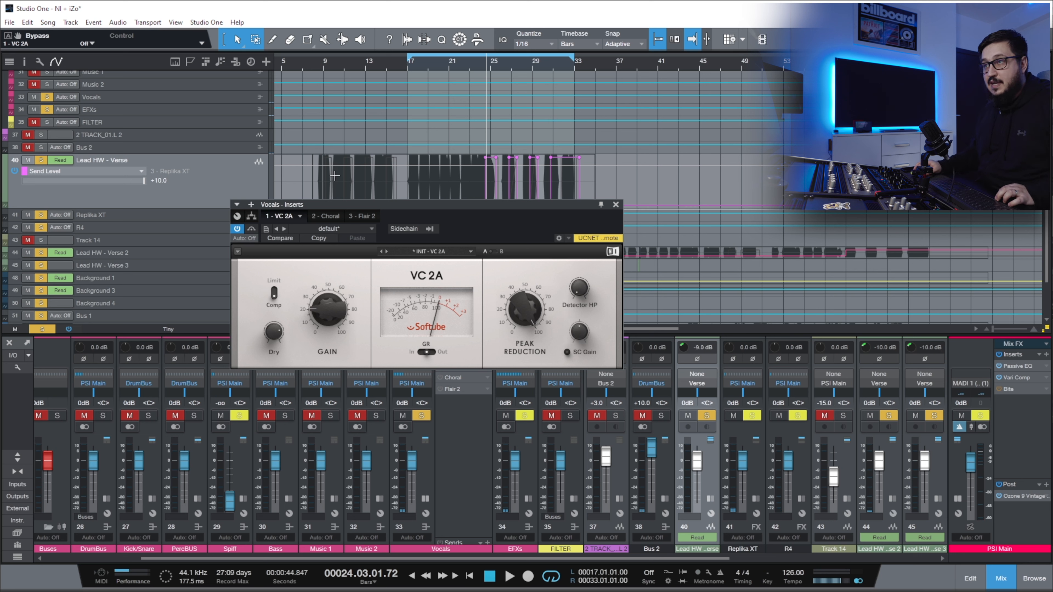
{"action": "left_click", "coordinate": [405, 65]}
{"action": "key", "text": "space"}
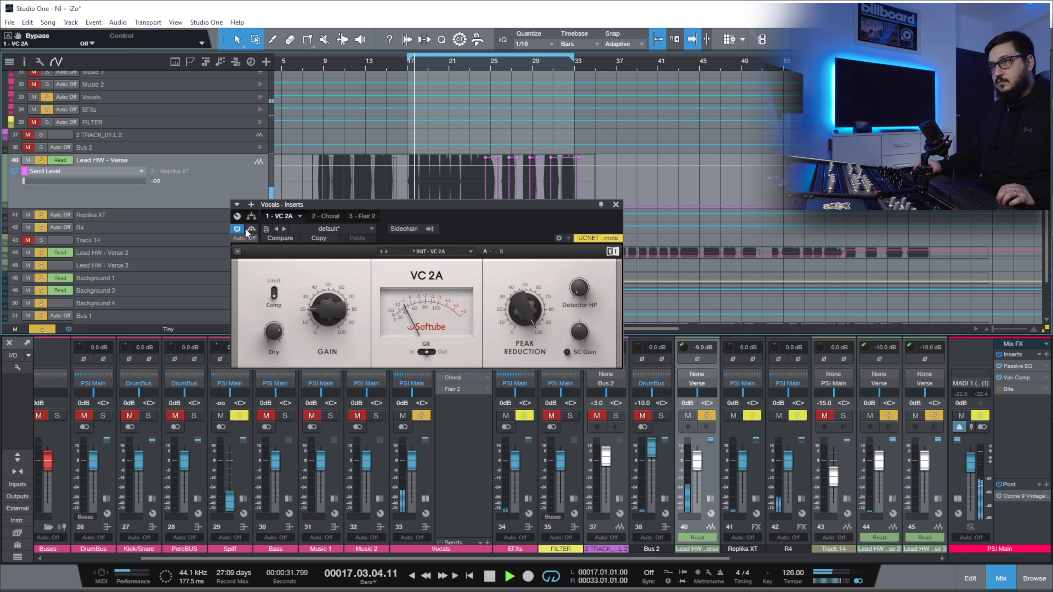
{"action": "left_click", "coordinate": [250, 231]}
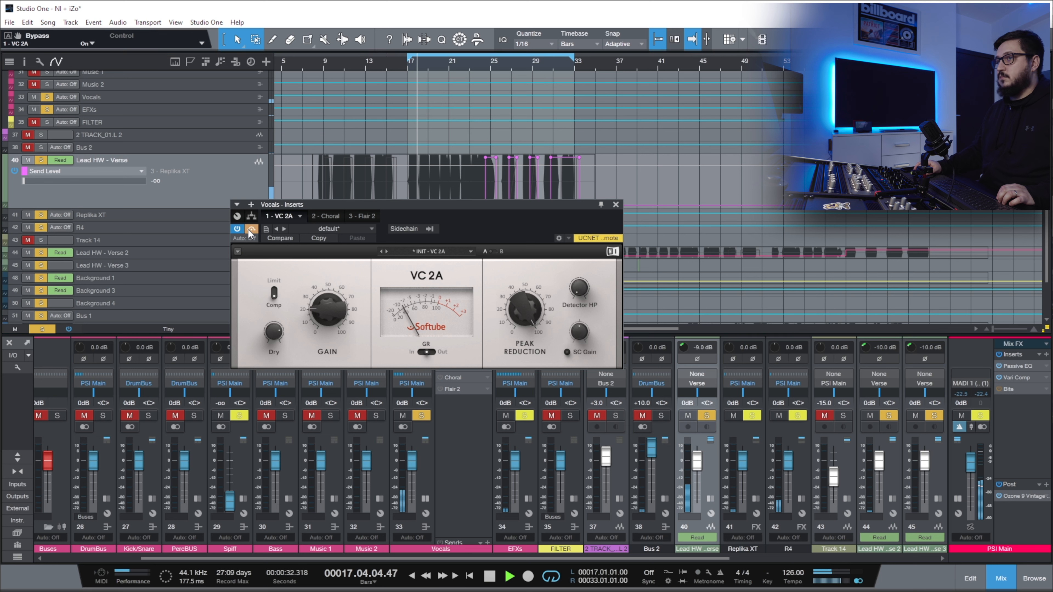
{"action": "left_click", "coordinate": [251, 229]}
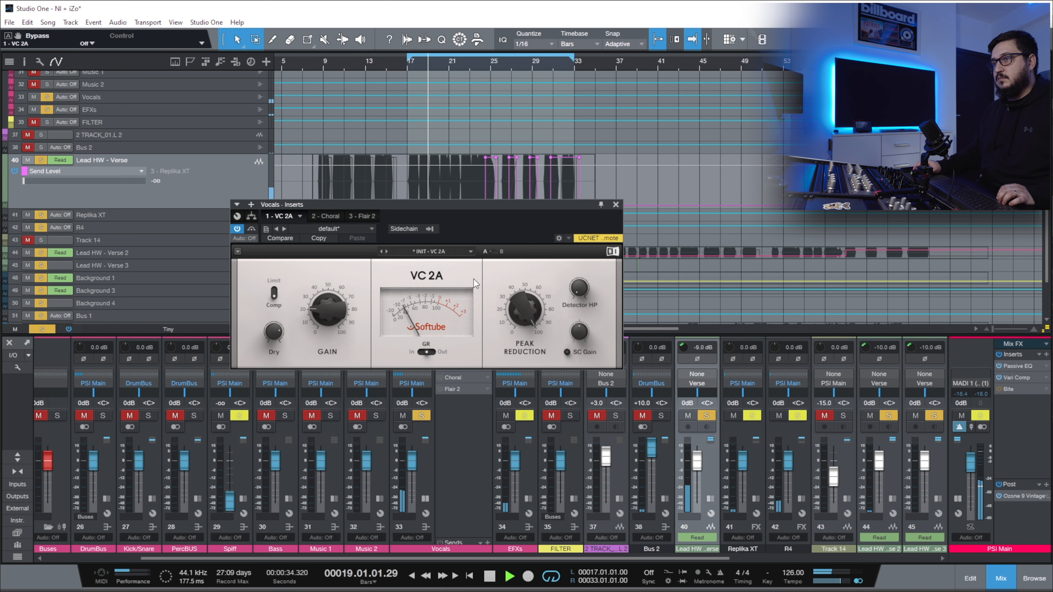
Close VC 2A and unsolo the Vocals bus, then stop playback
{"action": "left_click", "coordinate": [616, 204]}
{"action": "left_click", "coordinate": [416, 416]}
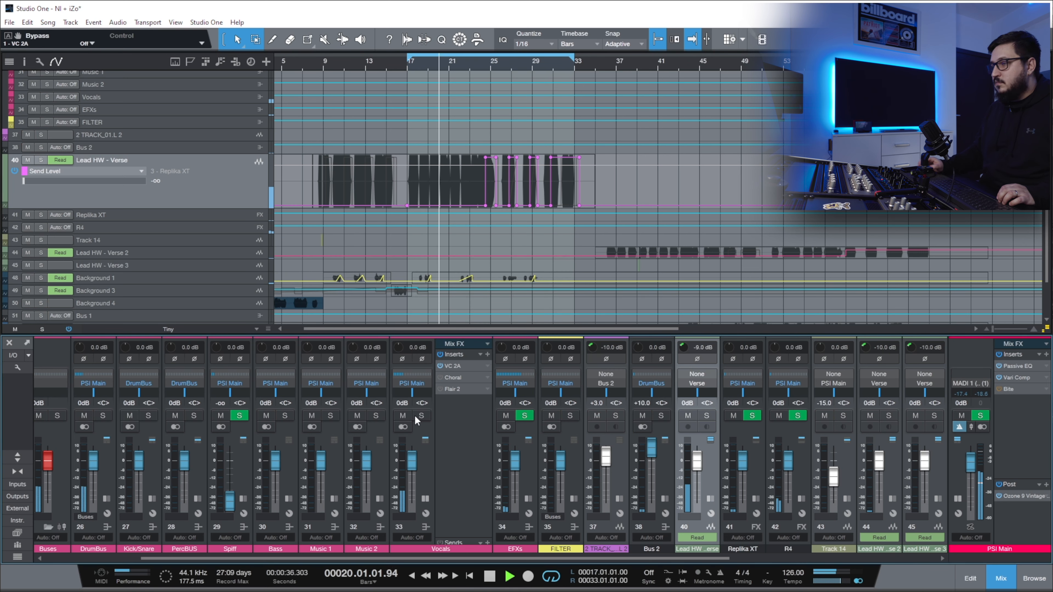
{"action": "key", "text": "space"}
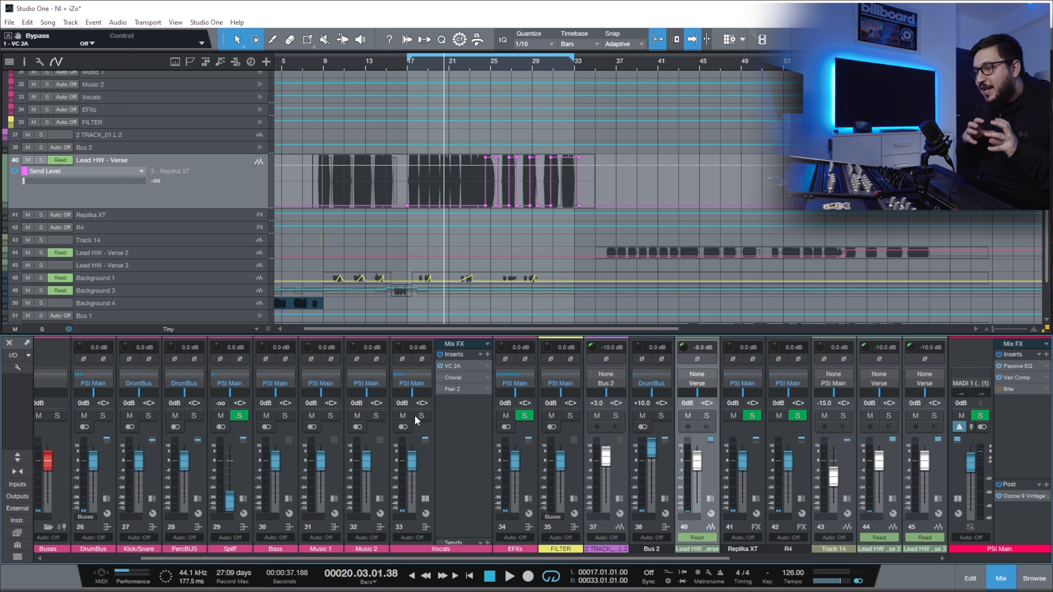
Open Bite on PSI Main, turn off its bypass and play the full mix from bar 17
{"action": "double_click", "coordinate": [1017, 389]}
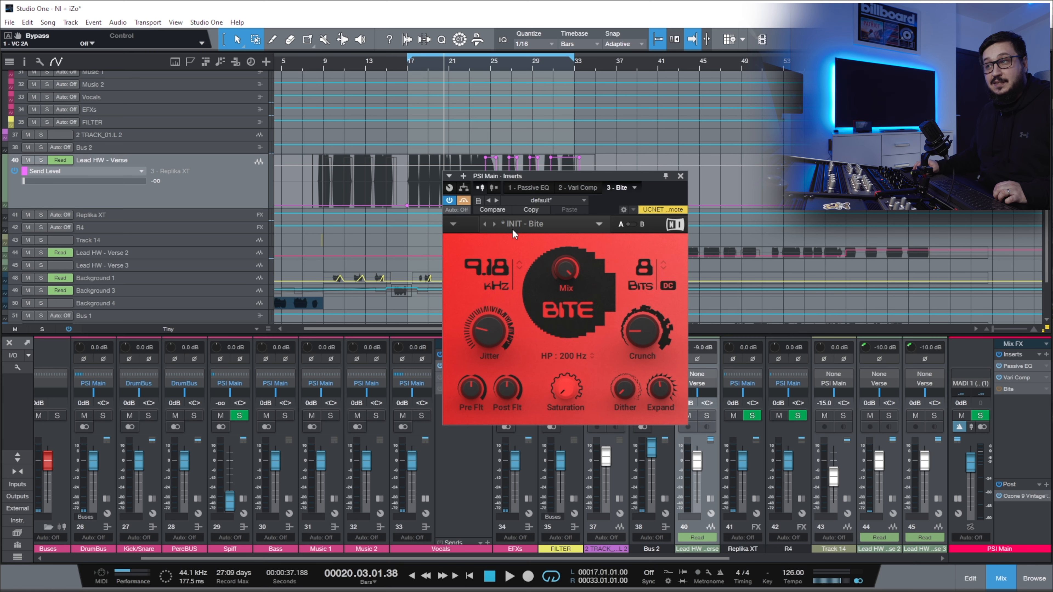
{"action": "left_click", "coordinate": [464, 201]}
{"action": "left_click_drag", "start_coordinate": [497, 176], "coordinate": [419, 193]}
{"action": "key", "text": "KP_1"}
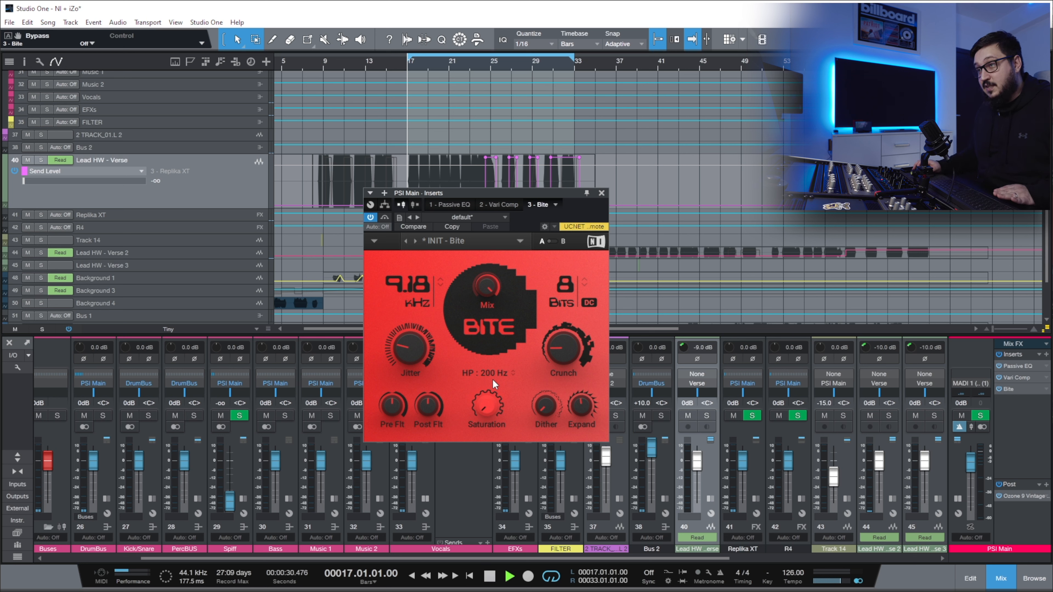
{"action": "key", "text": "space"}
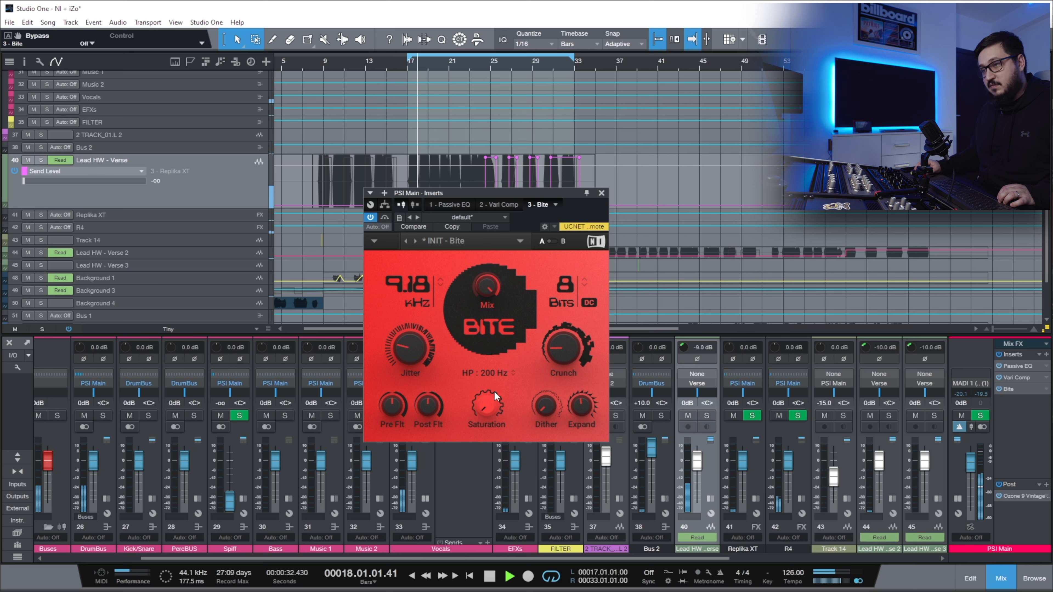
Try Bite's pre and post filters and a 100 Hz high-pass on the mix
{"action": "left_click", "coordinate": [394, 416]}
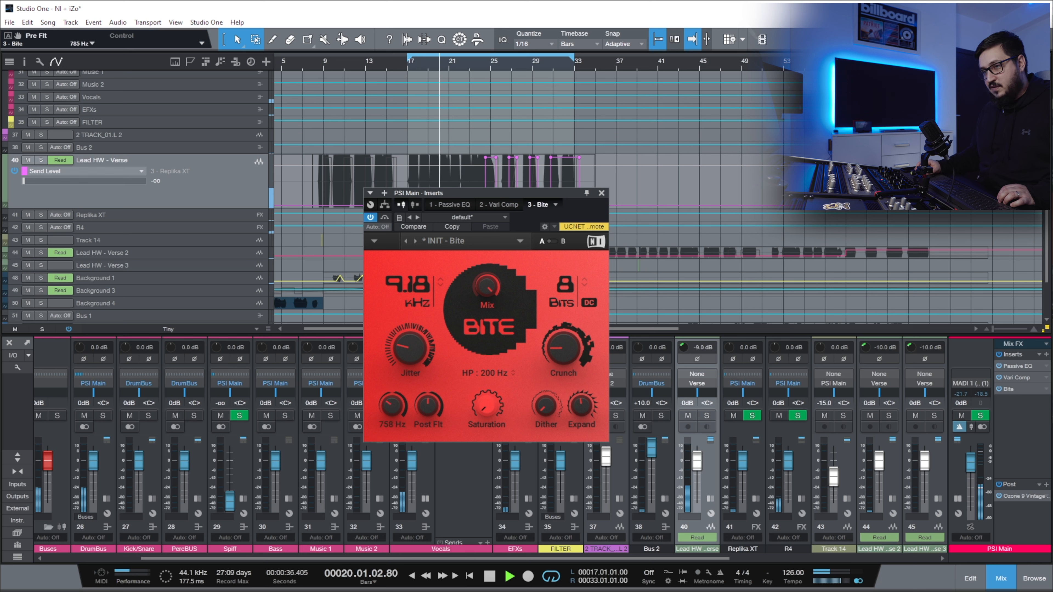
{"action": "left_click_drag", "start_coordinate": [427, 405], "coordinate": [428, 407]}
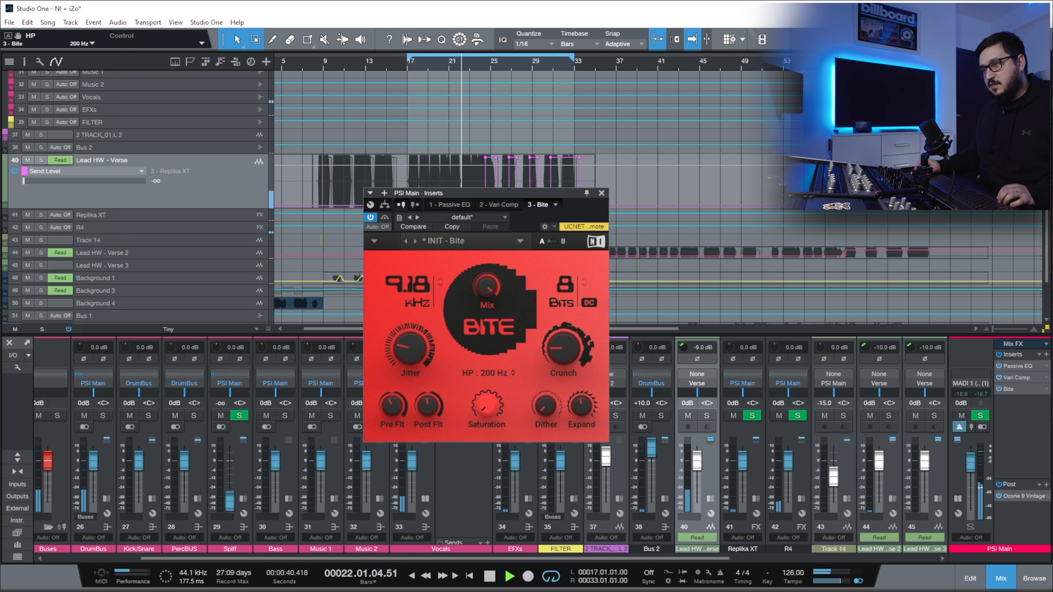
{"action": "left_click_drag", "start_coordinate": [488, 373], "coordinate": [488, 380]}
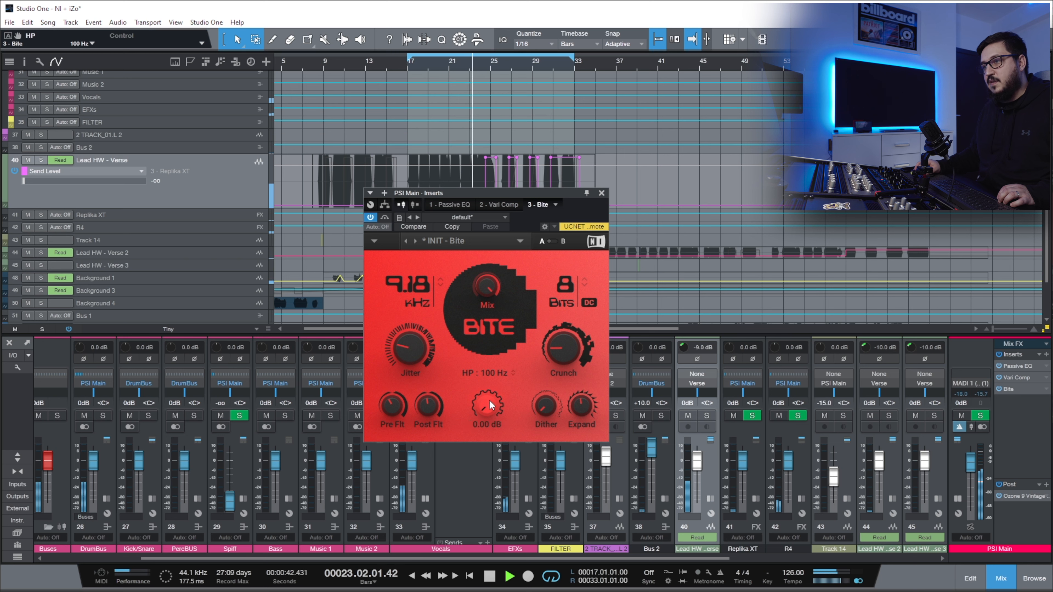
Raise Bite's jitter, try its dither and set the sample-rate frequency to 13.7 kHz
{"action": "left_click_drag", "start_coordinate": [545, 406], "coordinate": [546, 402]}
{"action": "left_click_drag", "start_coordinate": [410, 348], "coordinate": [409, 342]}
{"action": "left_click_drag", "start_coordinate": [413, 301], "coordinate": [414, 283]}
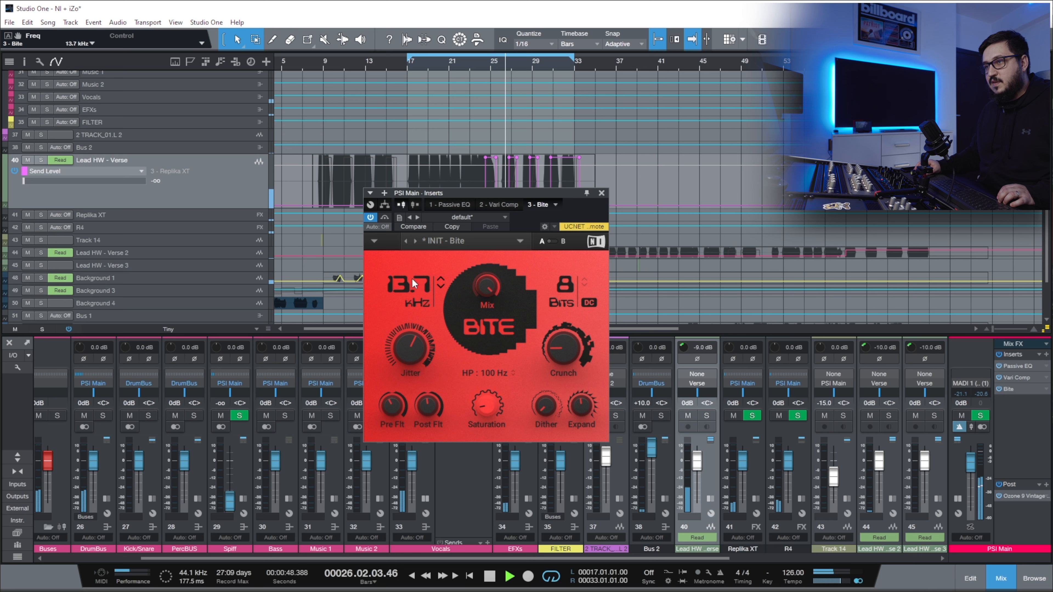
Reduce Bite's jitter and crunch, set its high-pass to 200 Hz and the post filter to 2.73 kHz
{"action": "left_click_drag", "start_coordinate": [409, 348], "coordinate": [410, 351]}
{"action": "left_click_drag", "start_coordinate": [563, 348], "coordinate": [563, 354]}
{"action": "left_click_drag", "start_coordinate": [393, 365], "coordinate": [393, 367]}
{"action": "left_click_drag", "start_coordinate": [493, 381], "coordinate": [494, 376]}
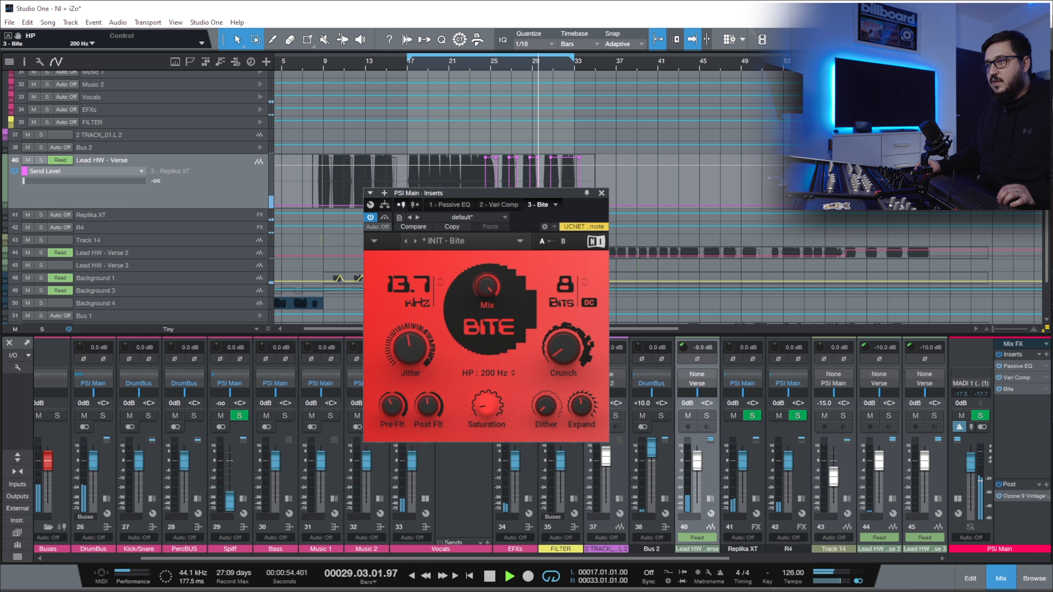
{"action": "left_click_drag", "start_coordinate": [391, 405], "coordinate": [428, 403]}
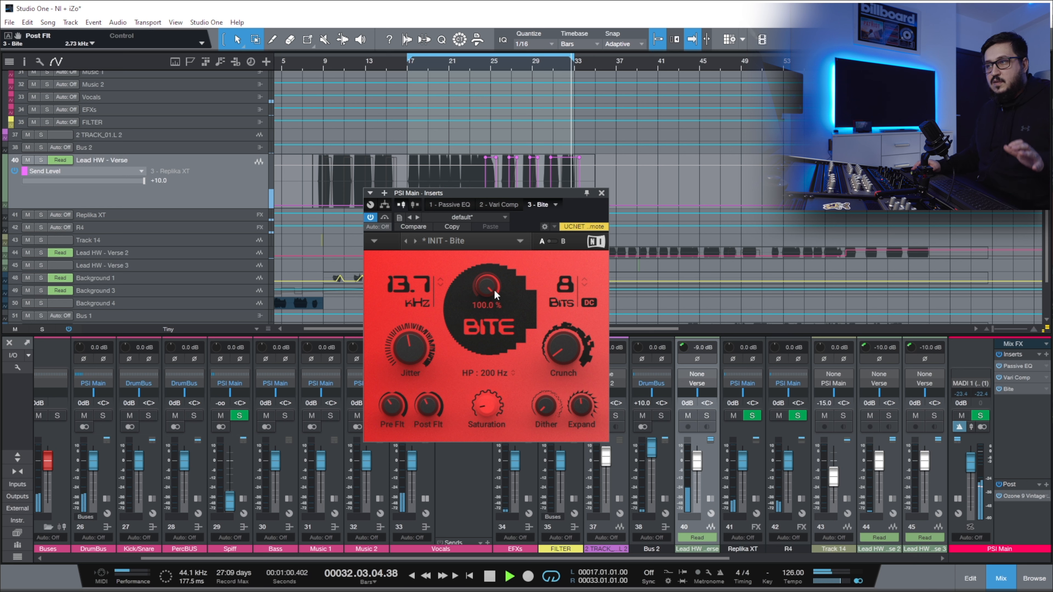
Set Bite's mix to 0%, play from bar 17 and sweep the mix up and back to 0%
{"action": "left_click", "coordinate": [414, 64]}
{"action": "key", "text": "space"}
{"action": "left_click", "coordinate": [406, 70]}
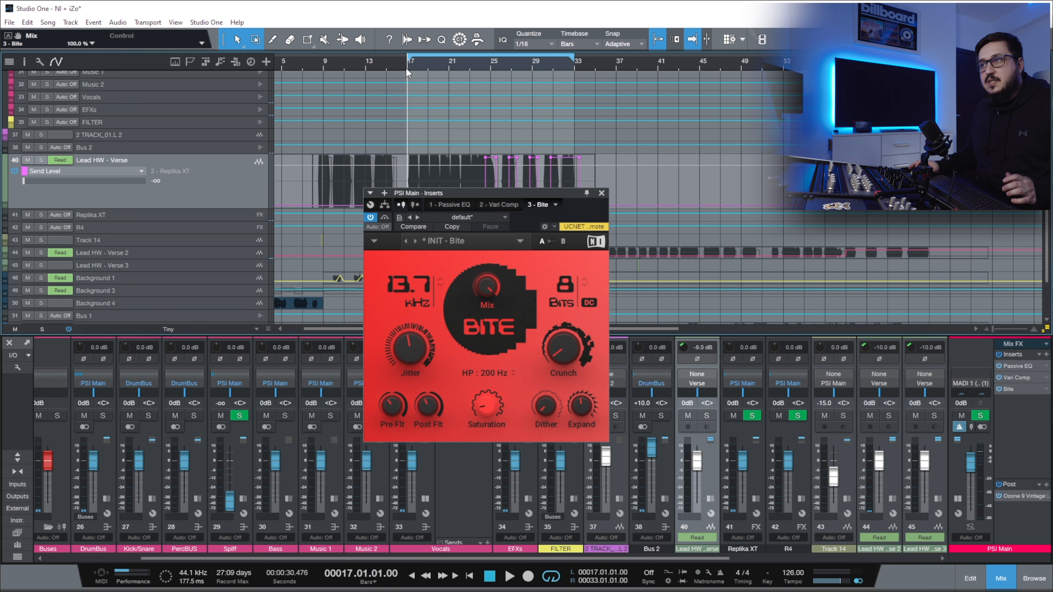
{"action": "left_click_drag", "start_coordinate": [487, 287], "coordinate": [510, 327]}
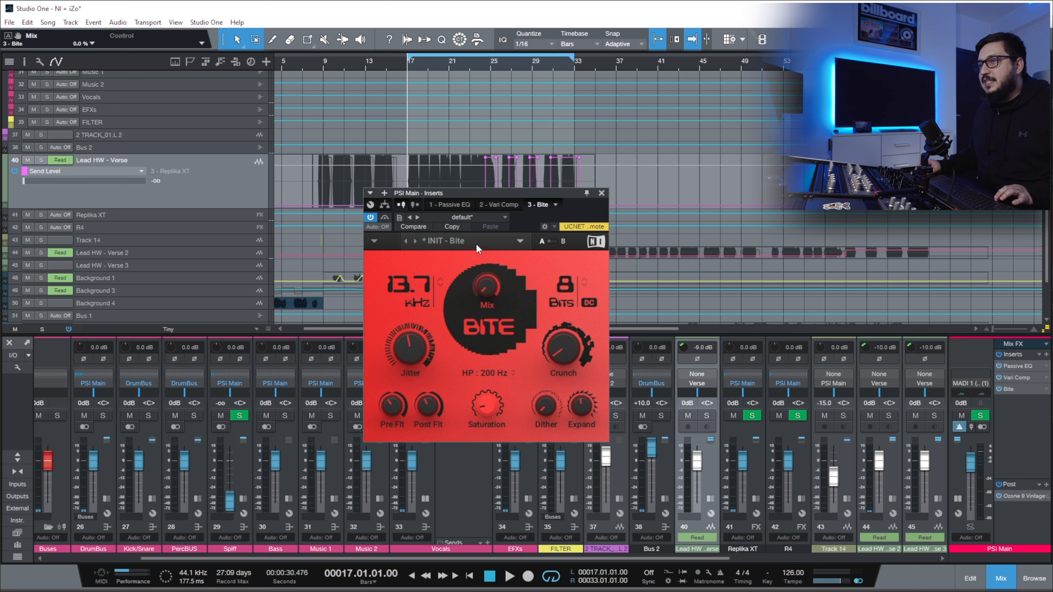
{"action": "left_click", "coordinate": [509, 576]}
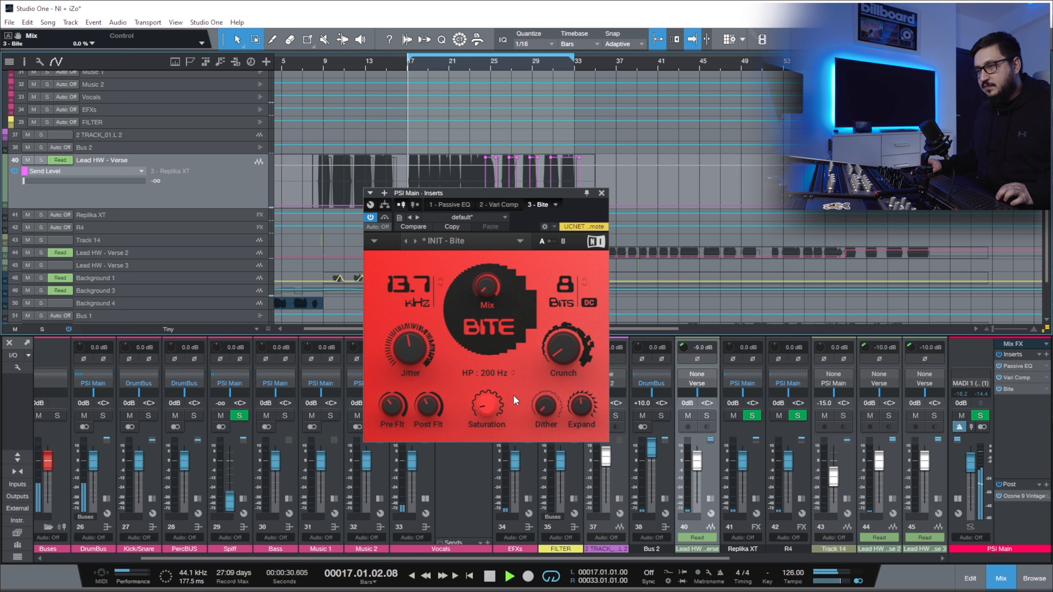
{"action": "left_click_drag", "start_coordinate": [488, 287], "coordinate": [487, 265]}
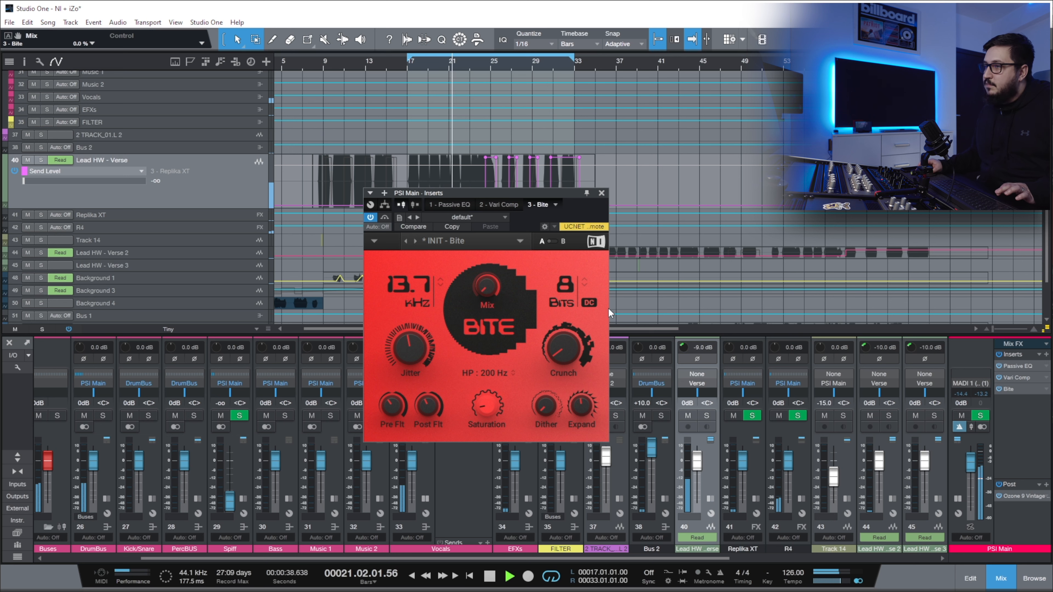
Close Bite, disable it on the PSI Main bus and stop playback
{"action": "left_click", "coordinate": [602, 193]}
{"action": "left_click", "coordinate": [999, 389]}
{"action": "key", "text": "space"}
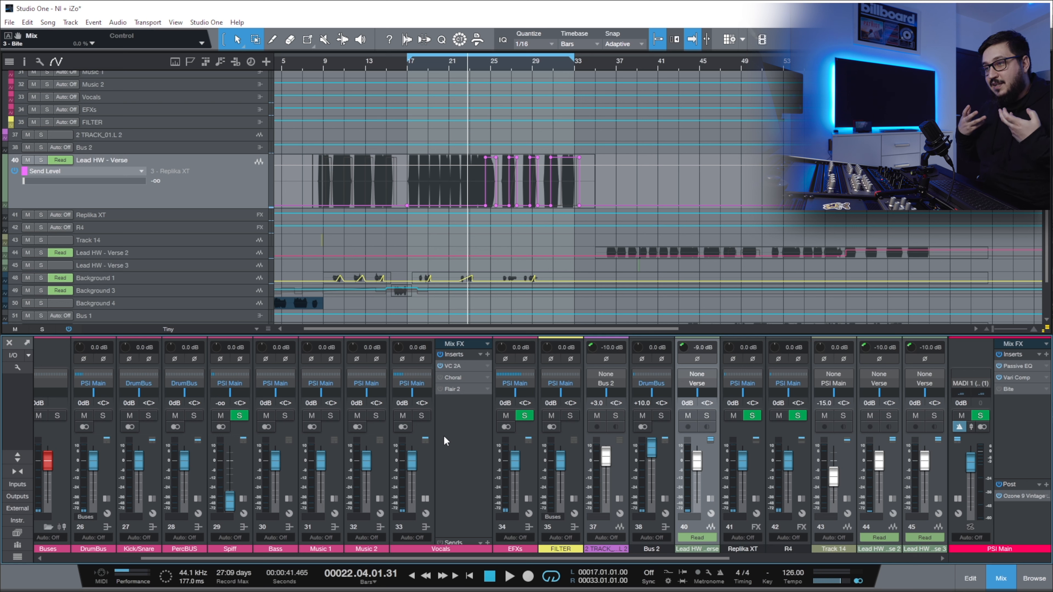
Enable and open Choral on the Vocals bus, and play the vocals soloed from bar 17
{"action": "left_click", "coordinate": [439, 377]}
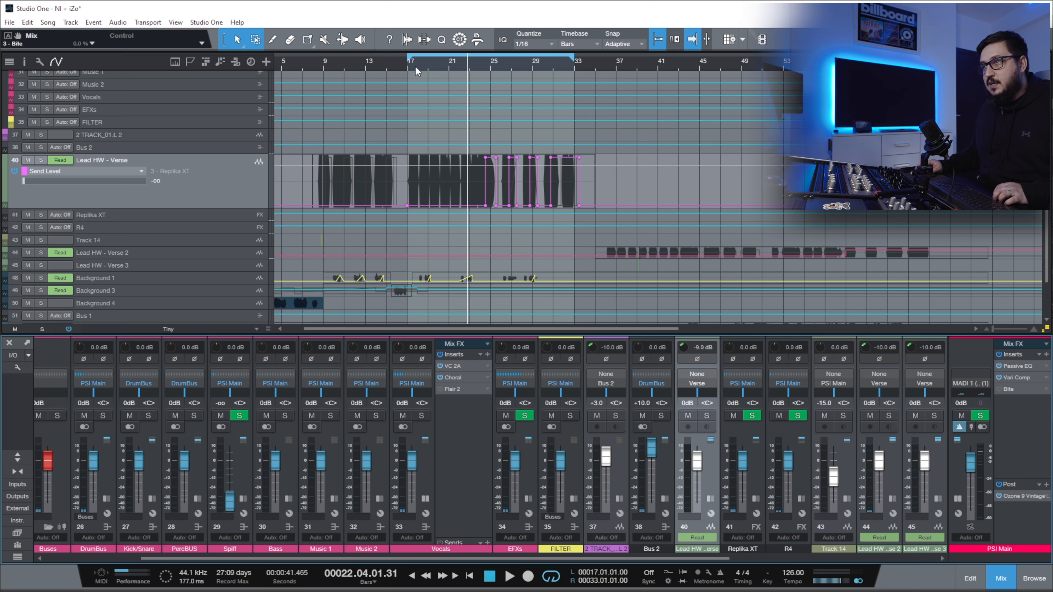
{"action": "left_click", "coordinate": [448, 377]}
{"action": "left_click", "coordinate": [405, 65]}
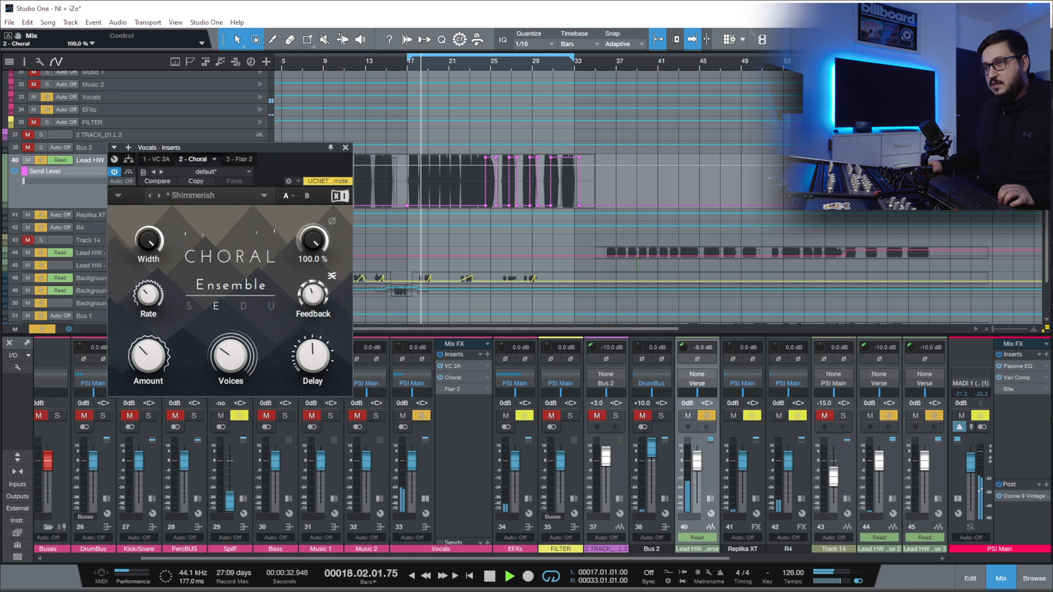
Adjust Choral's feedback, voices, amount and delay in Ensemble mode, and lower the mix to 23.5%
{"action": "left_click_drag", "start_coordinate": [313, 295], "coordinate": [313, 294]}
{"action": "mouse_move", "coordinate": [231, 356]}
{"action": "left_mouse_down"}
{"action": "mouse_move", "coordinate": [231, 343]}
{"action": "mouse_move", "coordinate": [231, 352]}
{"action": "left_mouse_up"}
{"action": "left_click_drag", "start_coordinate": [148, 356], "coordinate": [148, 353]}
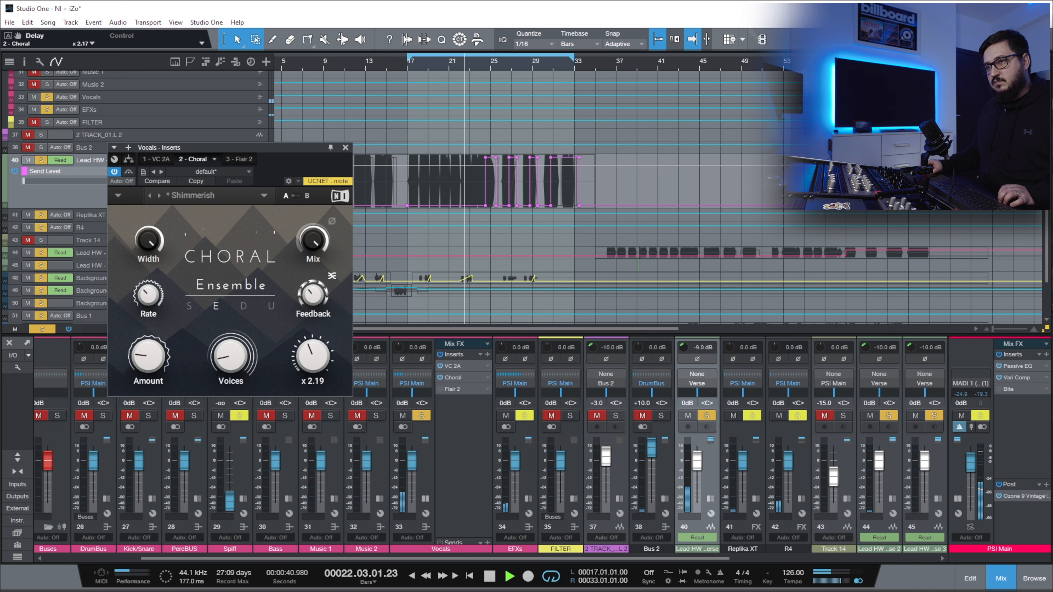
{"action": "mouse_move", "coordinate": [307, 244]}
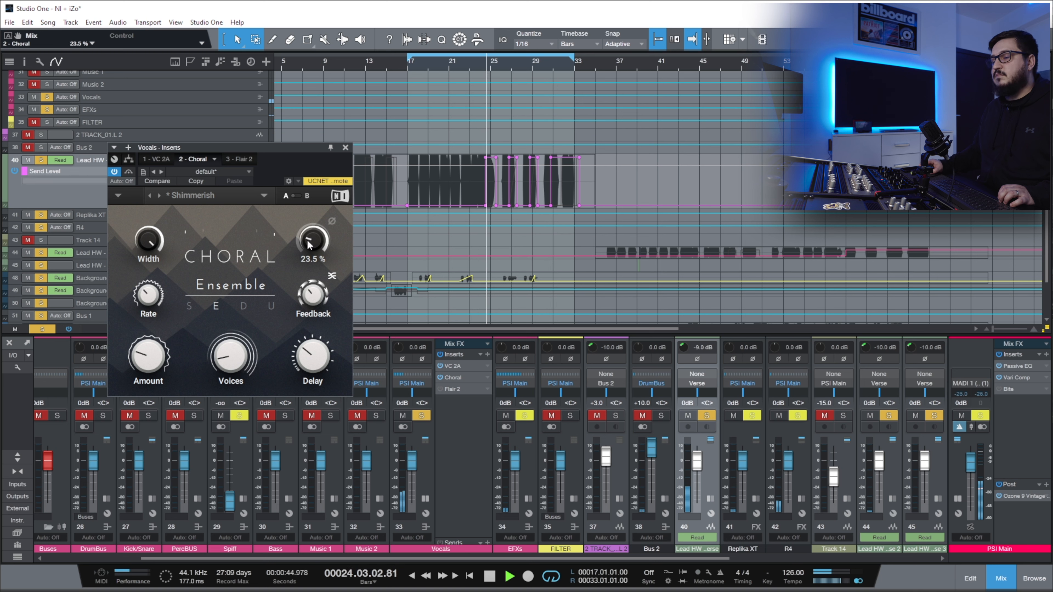
Compare Choral's modes at a raised mix, settle on Dimension with the mix near 25%, and stop playback
{"action": "left_click", "coordinate": [190, 307]}
{"action": "left_click", "coordinate": [242, 306]}
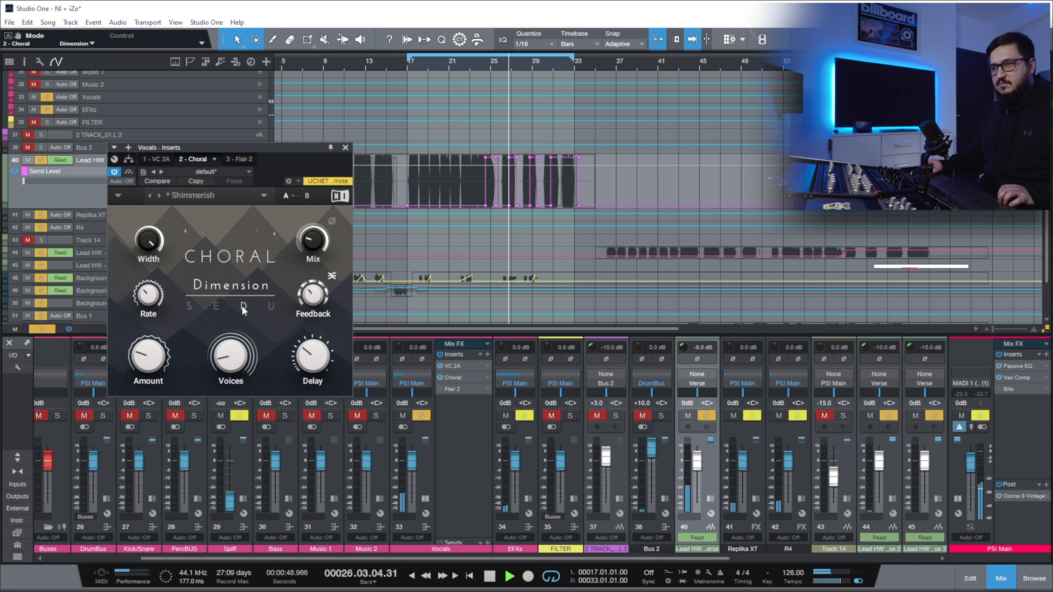
{"action": "mouse_move", "coordinate": [313, 241]}
{"action": "left_mouse_down"}
{"action": "mouse_move", "coordinate": [312, 170]}
{"action": "mouse_move", "coordinate": [312, 227]}
{"action": "left_mouse_up"}
{"action": "left_click", "coordinate": [270, 306]}
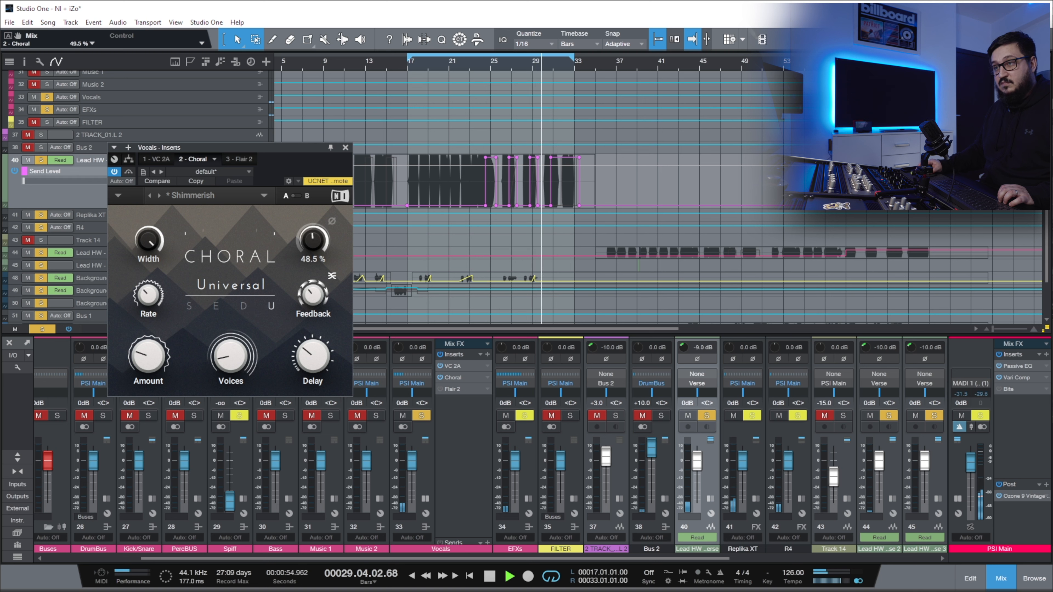
{"action": "left_click_drag", "start_coordinate": [306, 237], "coordinate": [307, 293]}
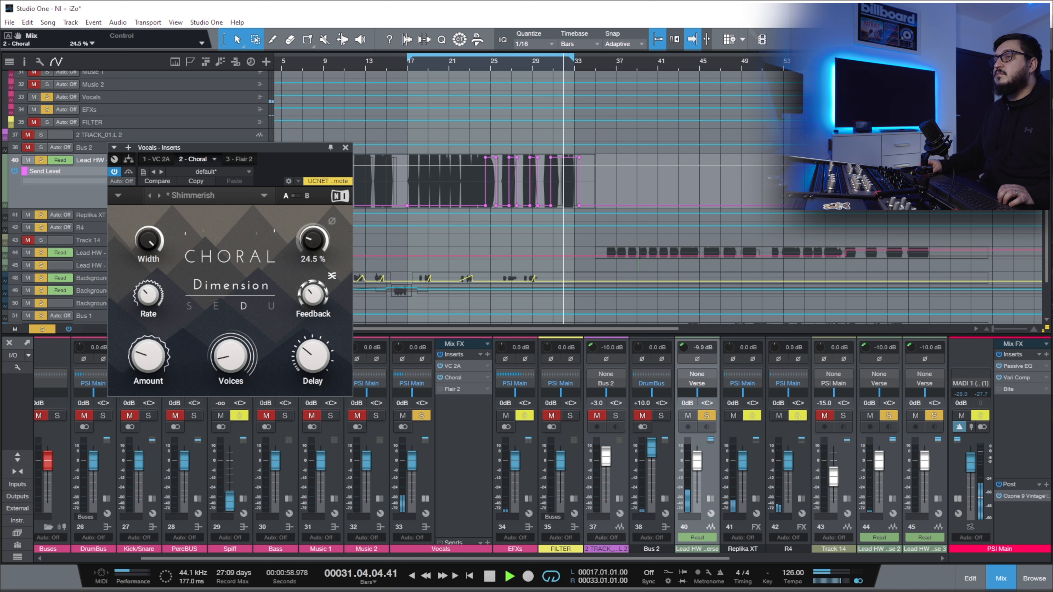
{"action": "key", "text": "space"}
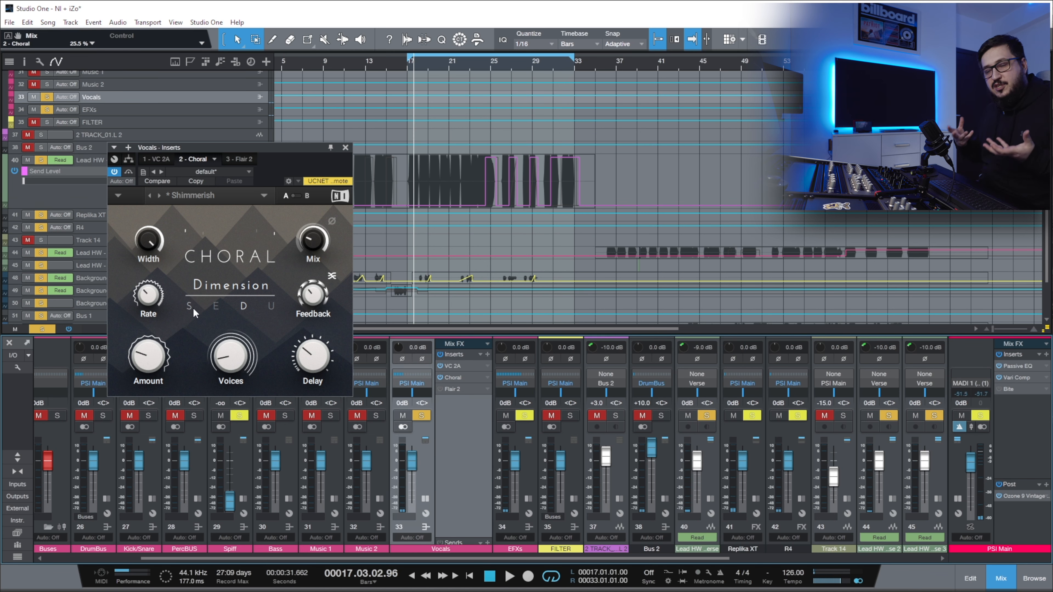
Set Choral's mix to 21%, compare it bypassed and active during playback, and hear it in the full mix with Vocals unsoloed
{"action": "left_click_drag", "start_coordinate": [316, 241], "coordinate": [316, 243]}
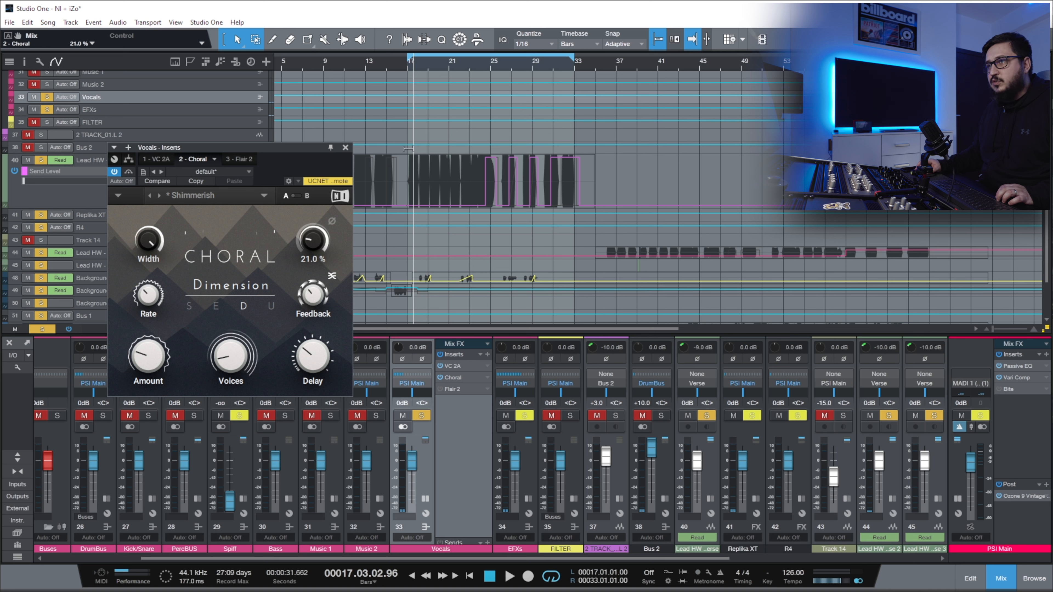
{"action": "key", "text": "space"}
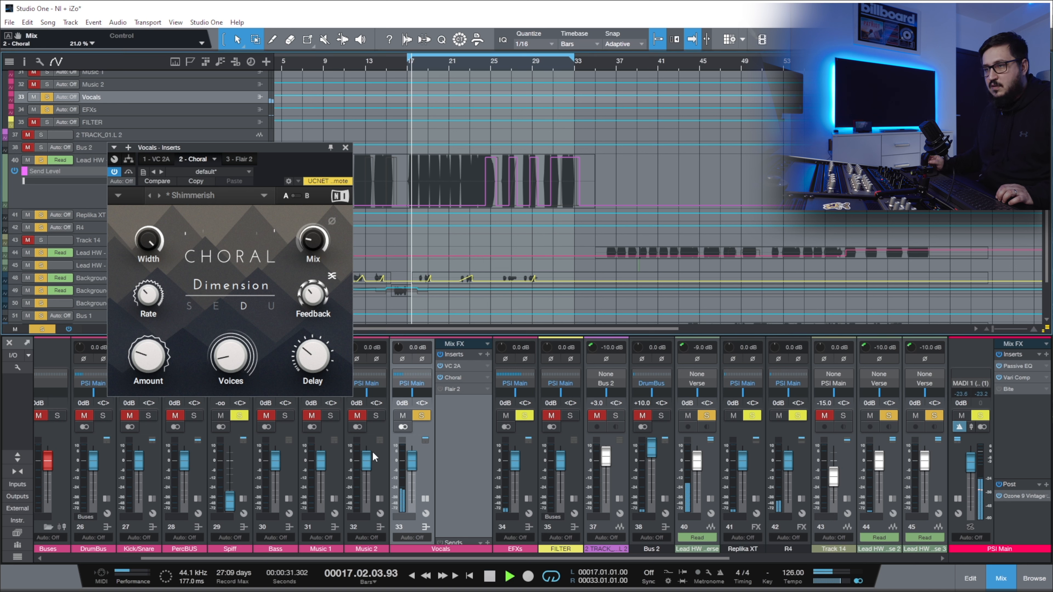
{"action": "left_click", "coordinate": [130, 174]}
{"action": "left_click", "coordinate": [130, 174]}
{"action": "left_click", "coordinate": [422, 416]}
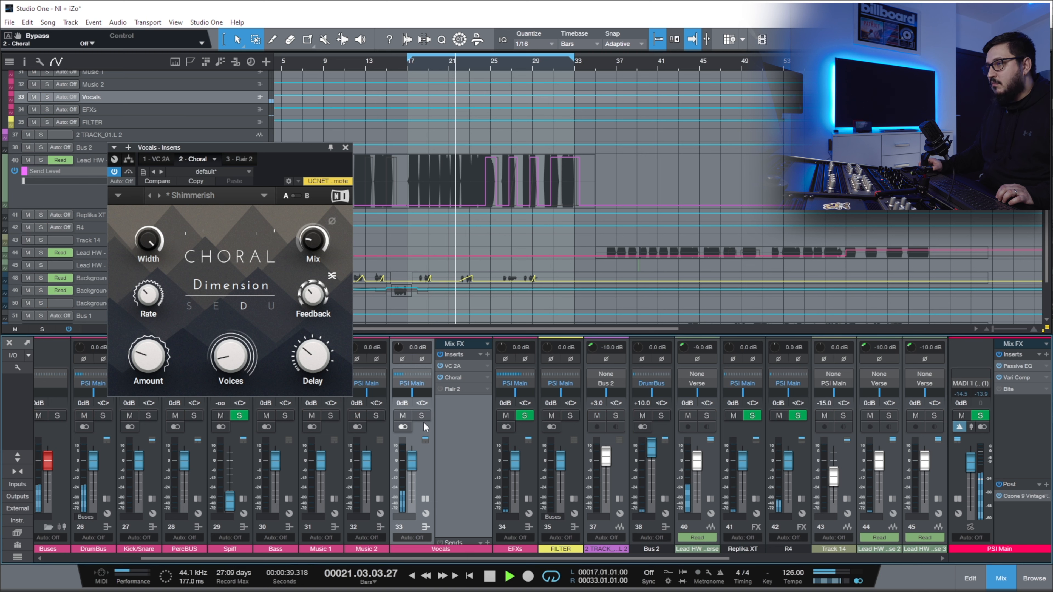
{"action": "key", "text": "space"}
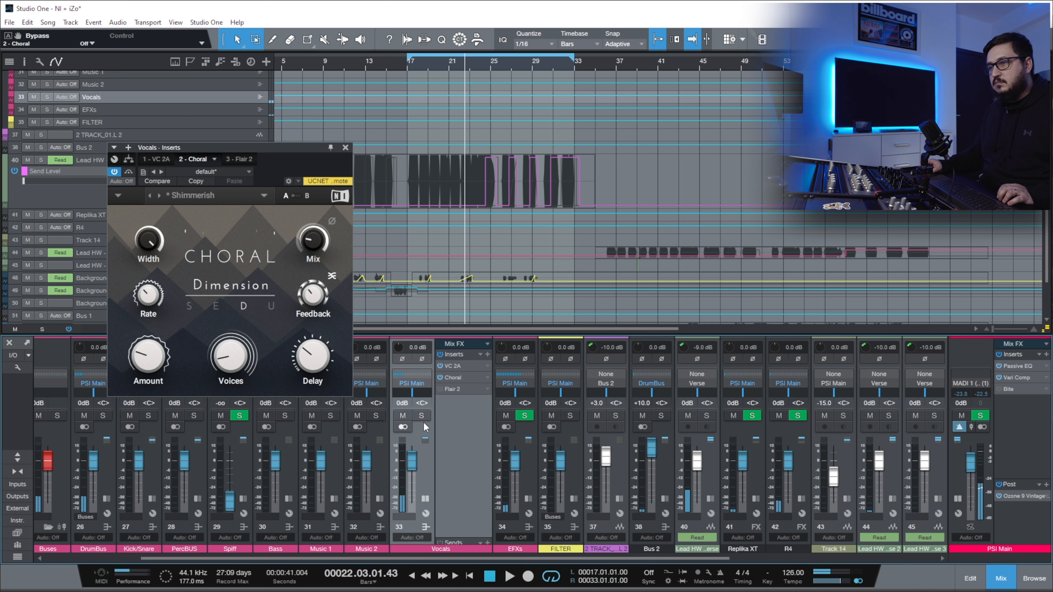
Replace Choral with Flair 2 as the active effect on the Vocals bus and start playback from bar 17
{"action": "left_click", "coordinate": [447, 390]}
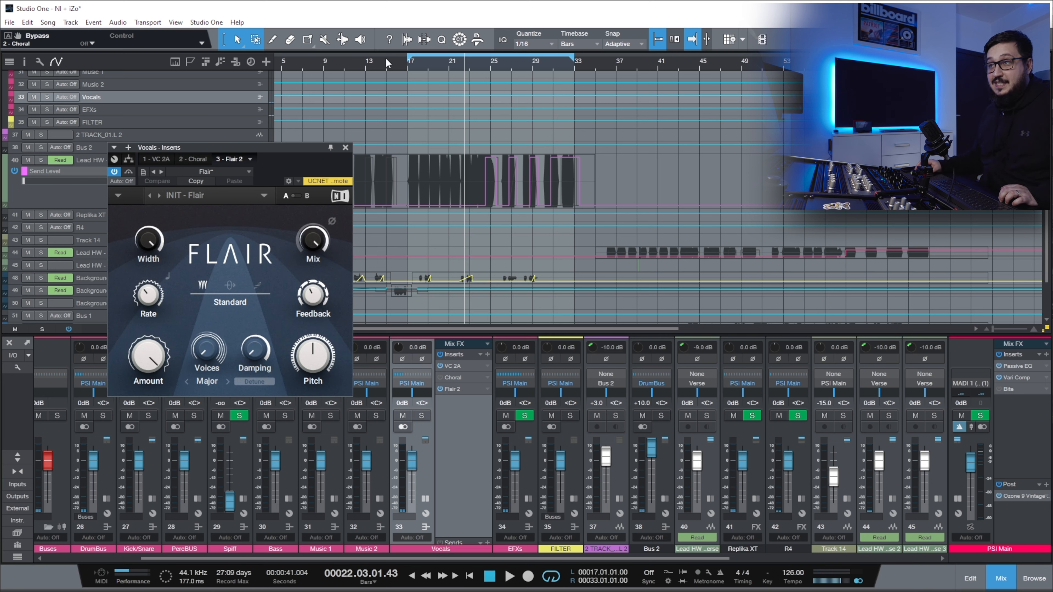
{"action": "left_click", "coordinate": [407, 62]}
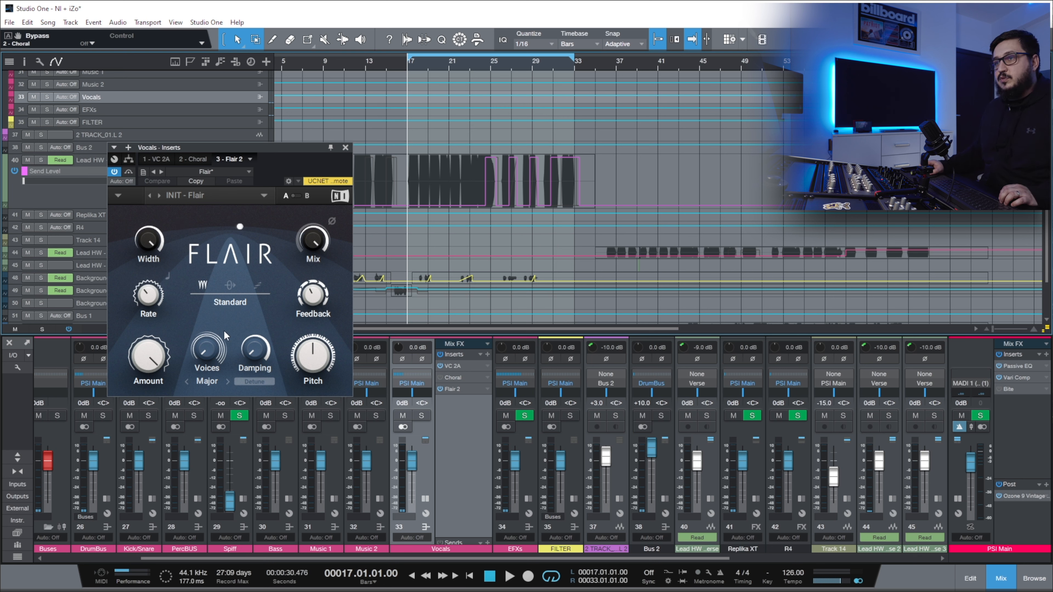
{"action": "key", "text": "space"}
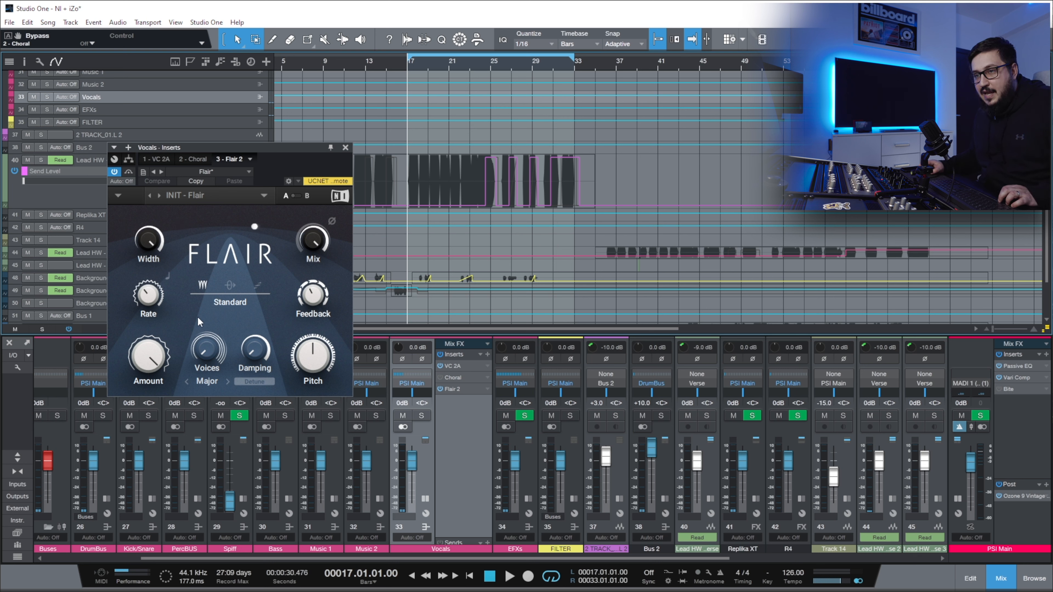
Set Flair's chord to Minor, adjust its mix and voices, and enable Detune with raised damping
{"action": "mouse_move", "coordinate": [313, 242]}
{"action": "left_mouse_down"}
{"action": "mouse_move", "coordinate": [313, 228]}
{"action": "mouse_move", "coordinate": [313, 265]}
{"action": "mouse_move", "coordinate": [313, 232]}
{"action": "left_mouse_up"}
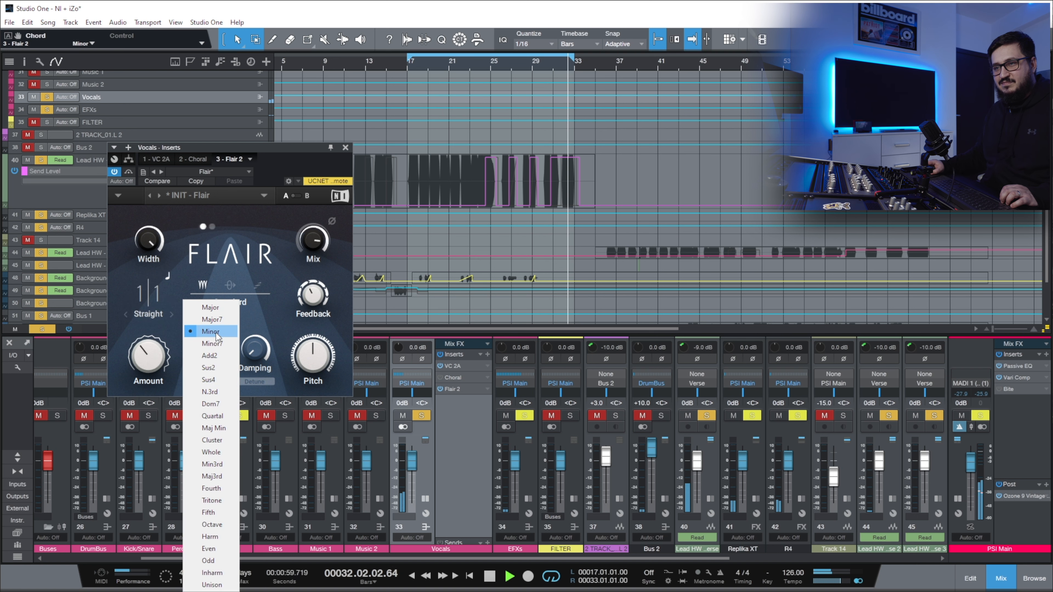
{"action": "left_click", "coordinate": [216, 332]}
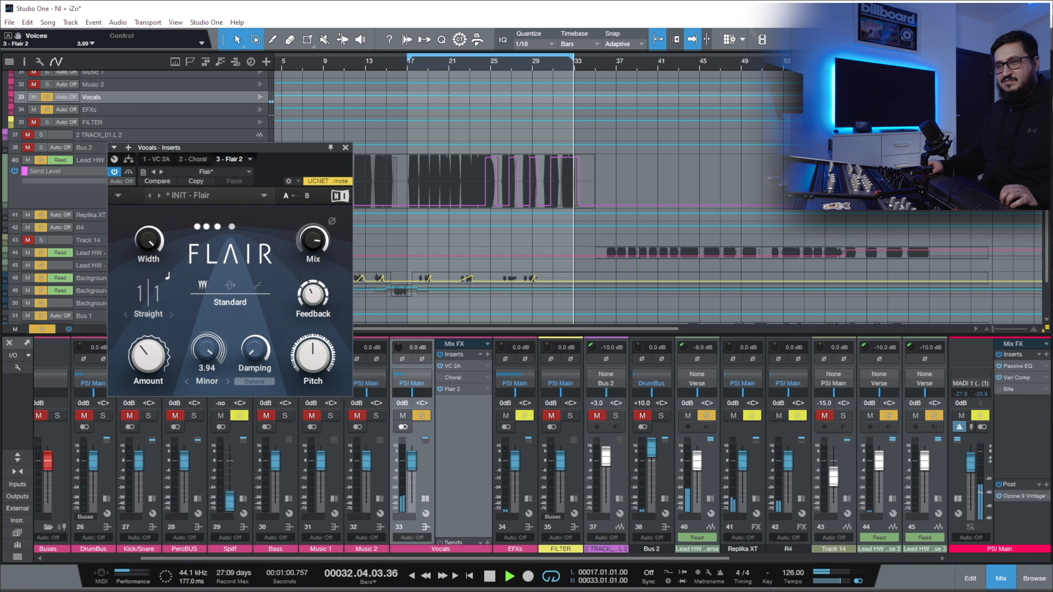
{"action": "left_click_drag", "start_coordinate": [207, 350], "coordinate": [254, 305]}
{"action": "left_click_drag", "start_coordinate": [258, 382], "coordinate": [258, 349]}
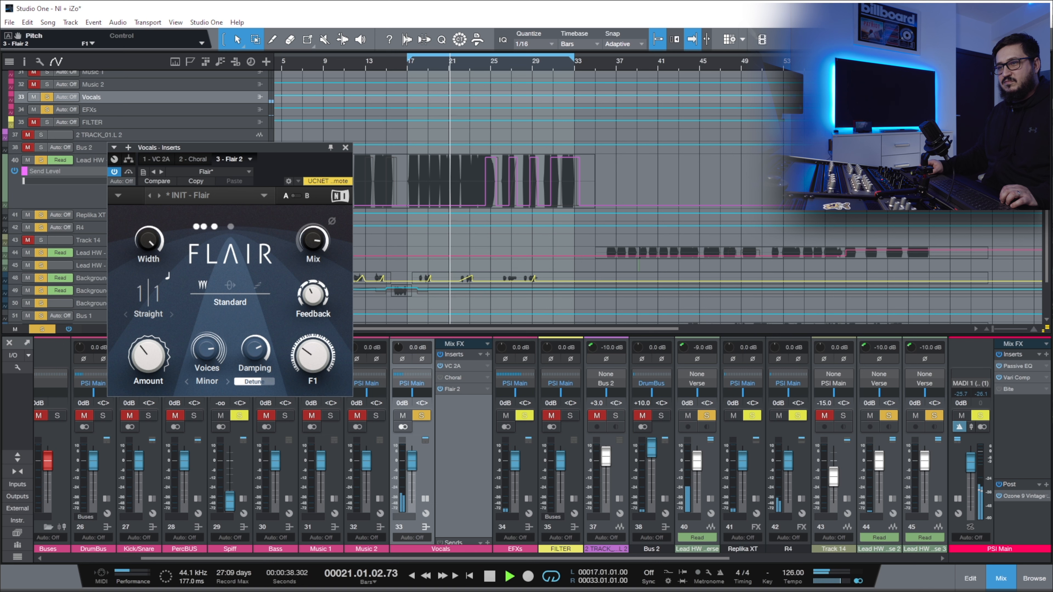
Set Flair's pitch to B5, raise its feedback above 50%, and try the Scan mode before returning to Standard
{"action": "mouse_move", "coordinate": [321, 365]}
{"action": "left_mouse_down"}
{"action": "mouse_move", "coordinate": [322, 394]}
{"action": "mouse_move", "coordinate": [323, 357]}
{"action": "left_mouse_up"}
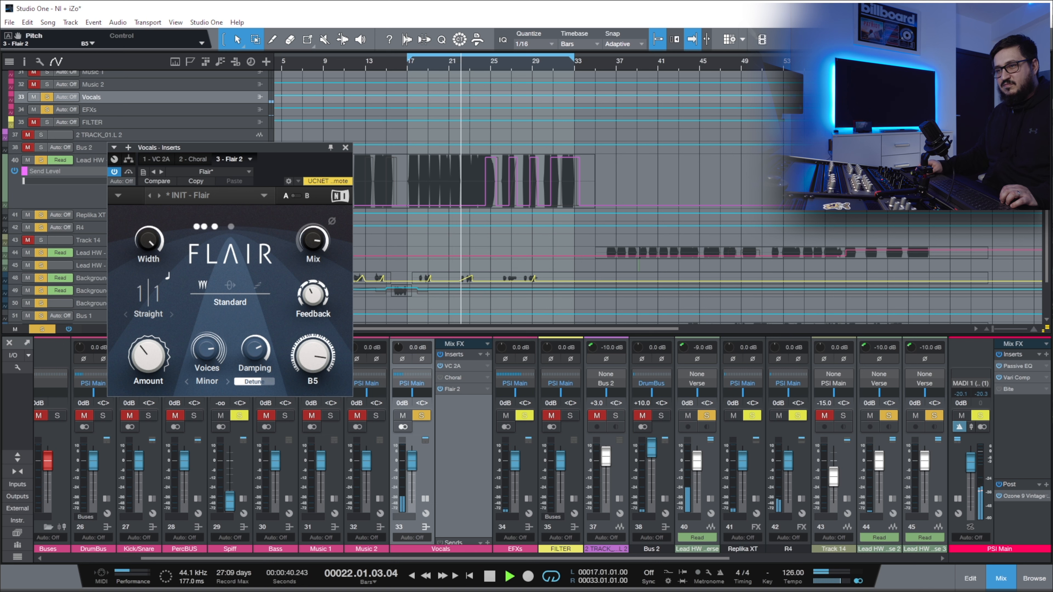
{"action": "left_click_drag", "start_coordinate": [313, 295], "coordinate": [313, 292]}
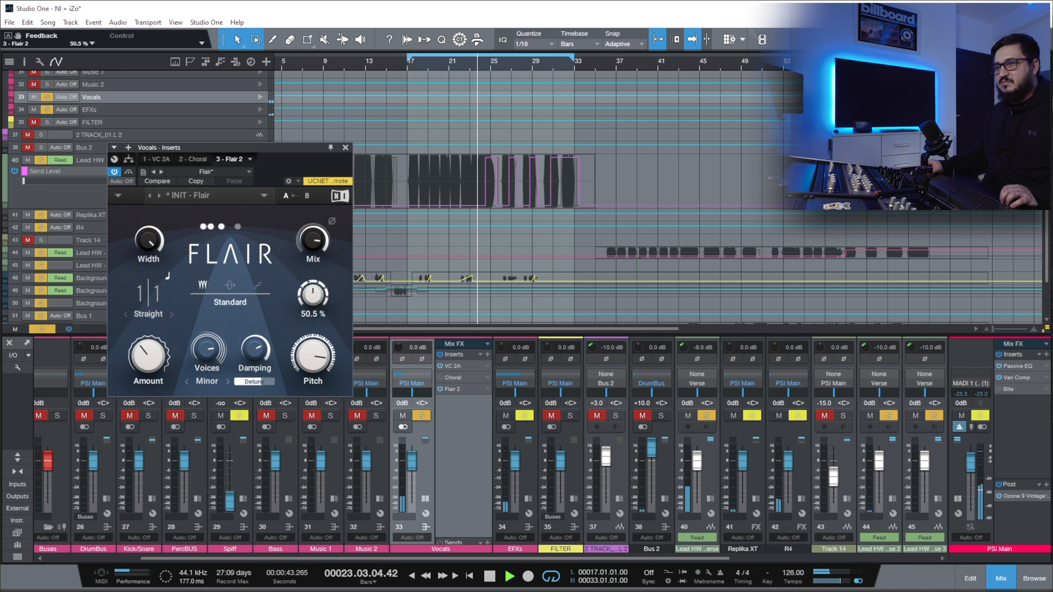
{"action": "left_click", "coordinate": [230, 285]}
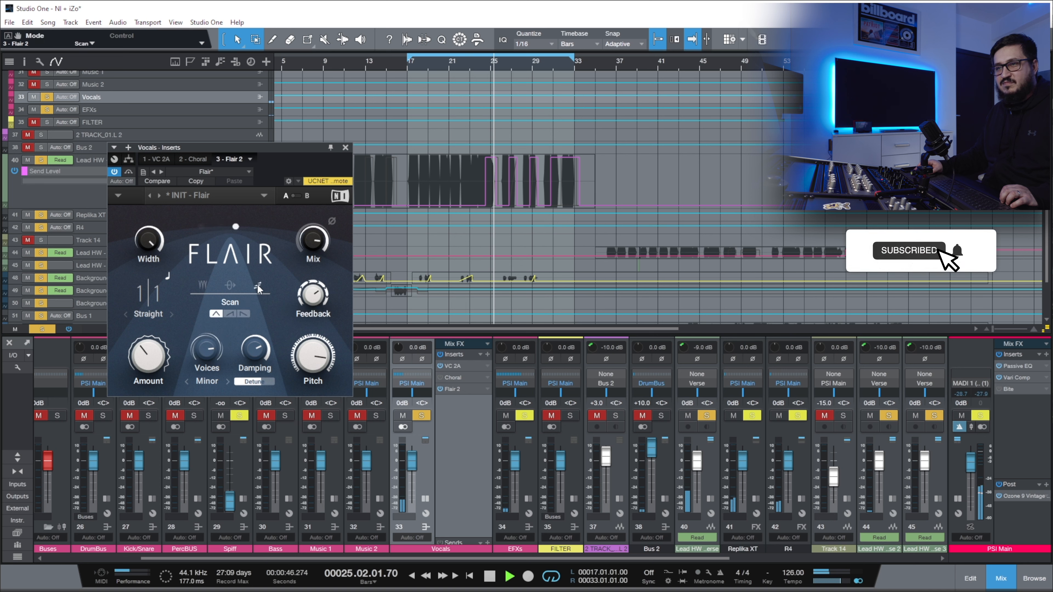
{"action": "left_click", "coordinate": [202, 285]}
Lower Flair's mix to 35%, unsolo the Vocals bus to hear the full mix, and stop playback
{"action": "left_click_drag", "start_coordinate": [313, 240], "coordinate": [292, 293]}
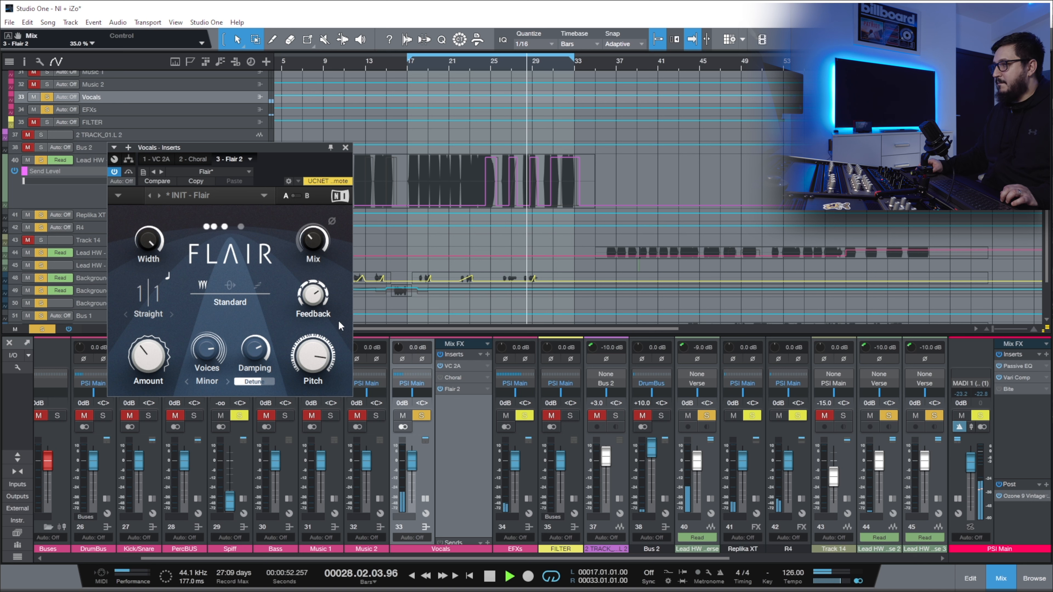
{"action": "left_click", "coordinate": [421, 416]}
{"action": "key", "text": "space"}
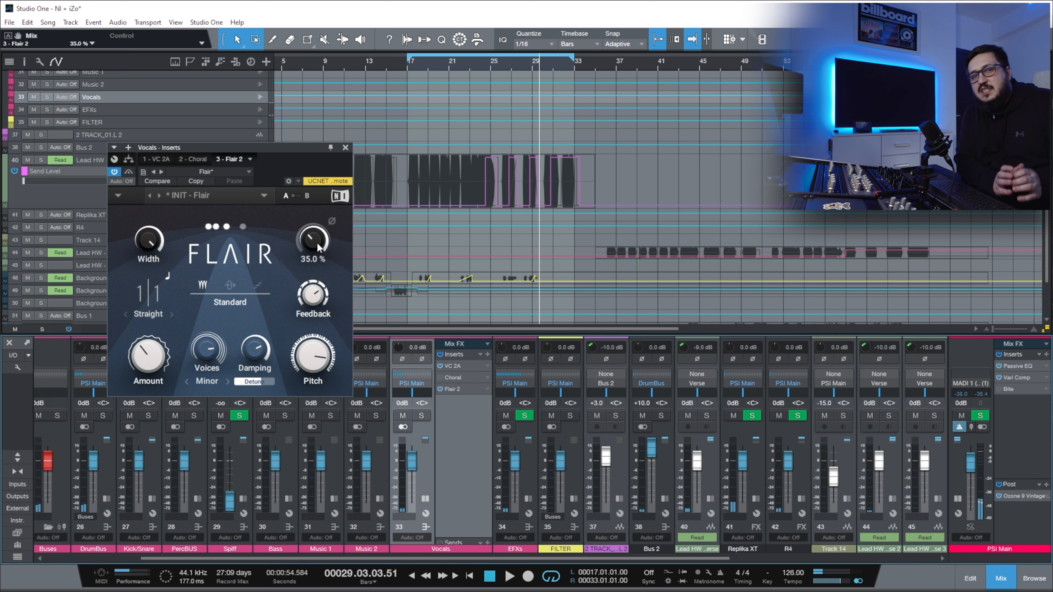